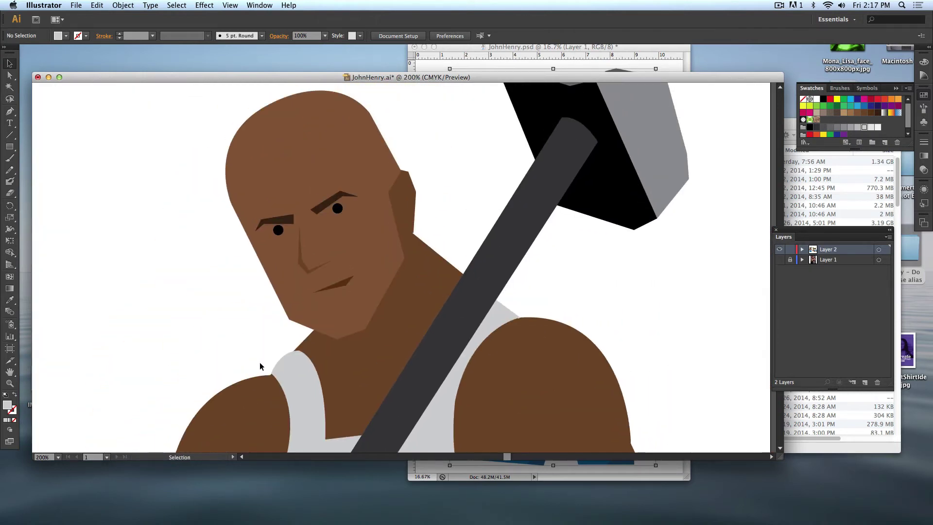
- Inspect the head, ear, neck, right arm and hand shapes by selecting each one
click(354, 183)
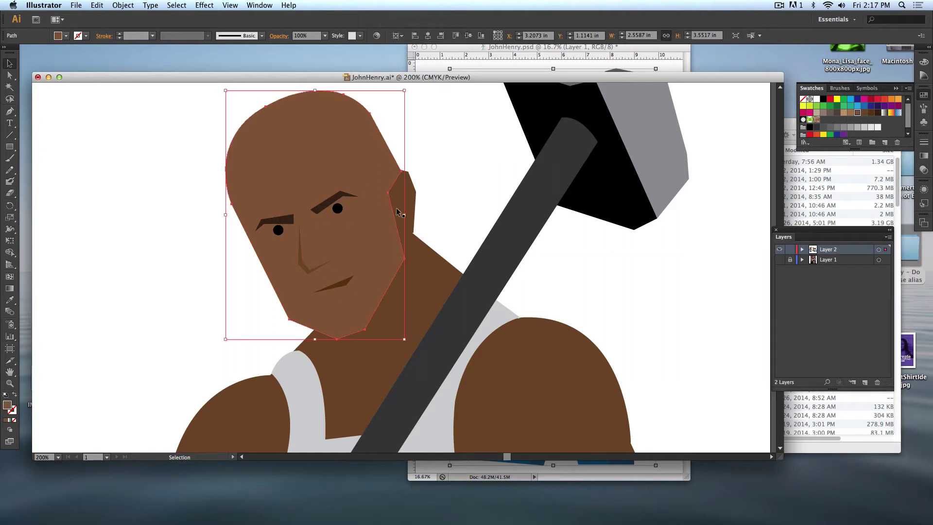
click(403, 204)
click(424, 270)
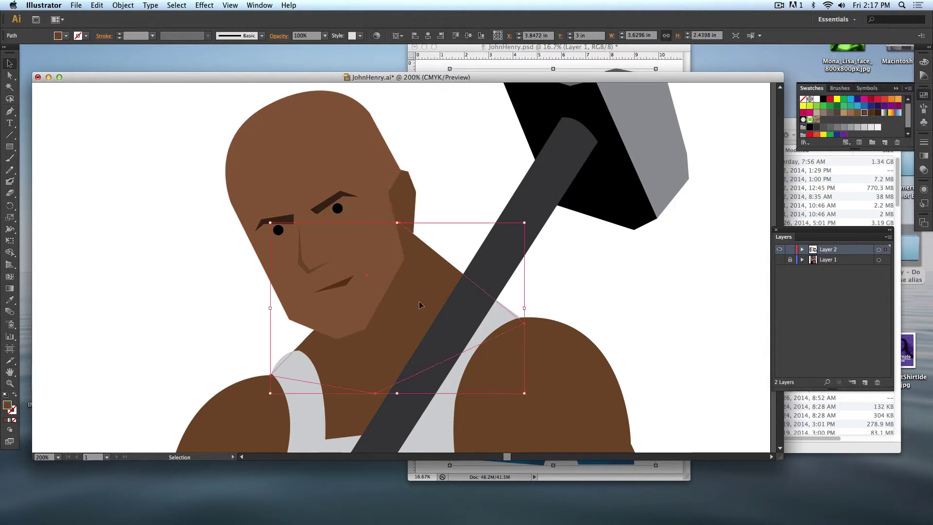
drag(627, 316, 601, 236)
drag(583, 297, 541, 256)
click(510, 296)
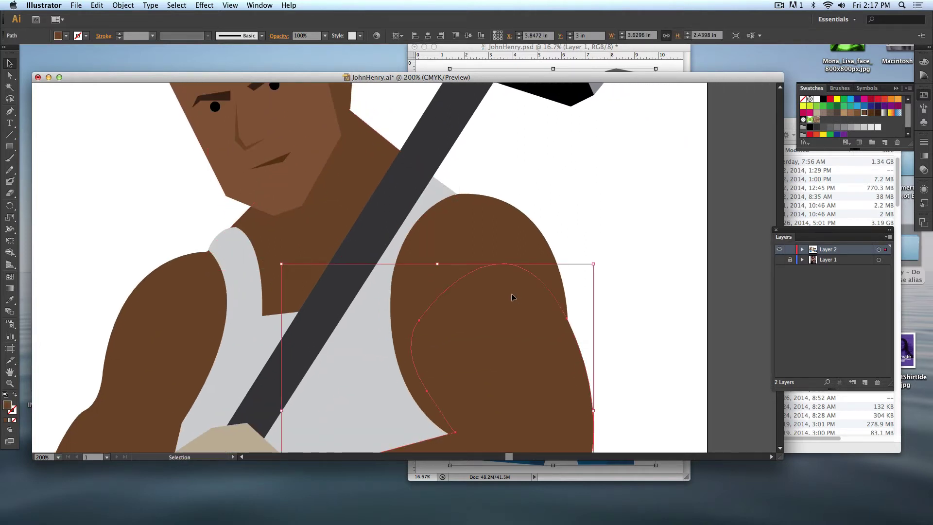
click(495, 360)
drag(497, 411, 498, 318)
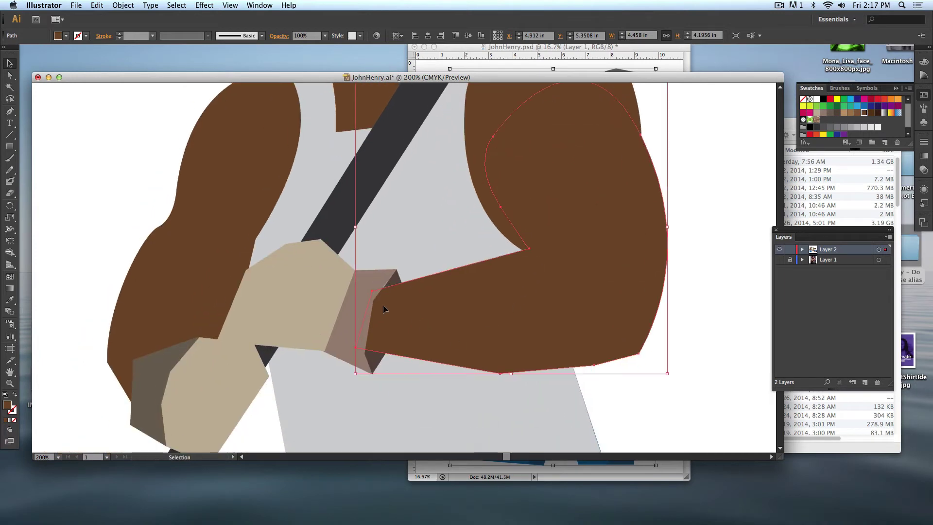
click(297, 293)
click(132, 184)
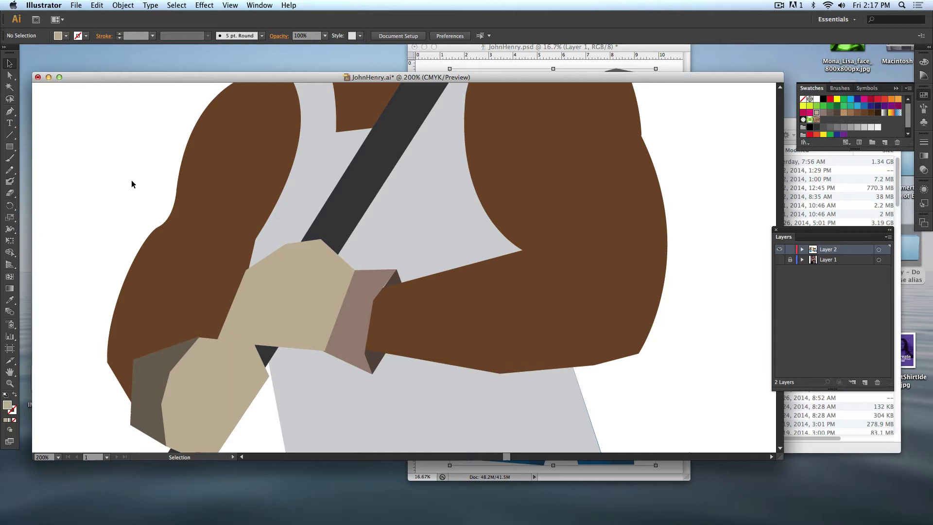
- Zoom out to the whole figure and select all its shapes, adjusting the trouser shapes
key(super+minus)
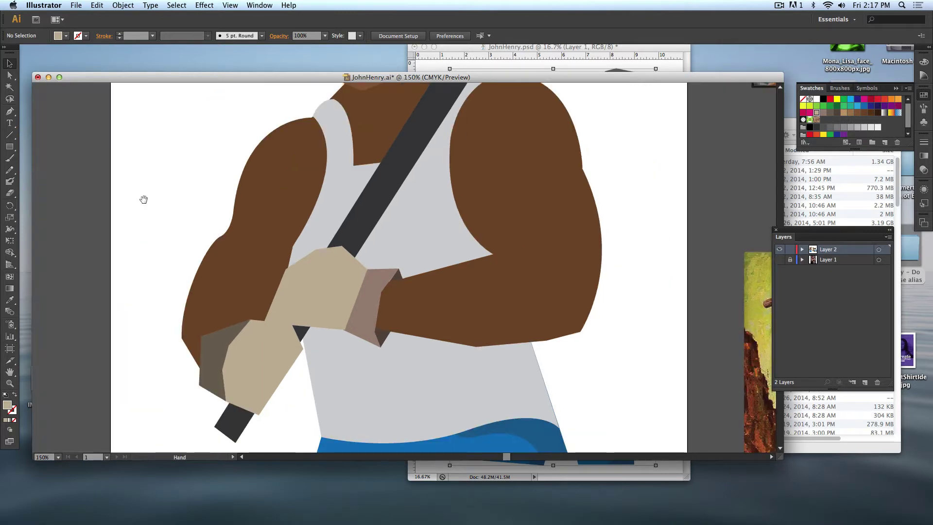
scroll(216, 227, down, 5)
scroll(215, 227, down, 3)
scroll(240, 235, up, 6)
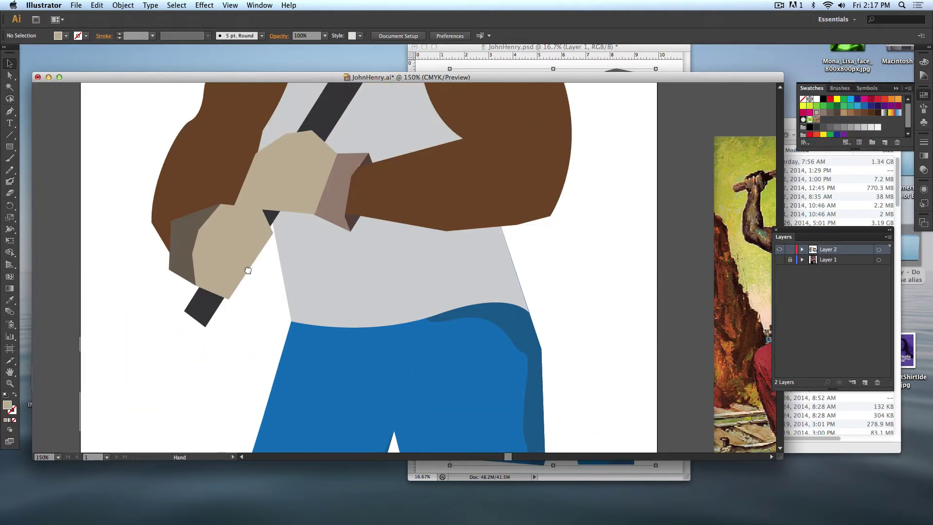
scroll(252, 340, up, 2)
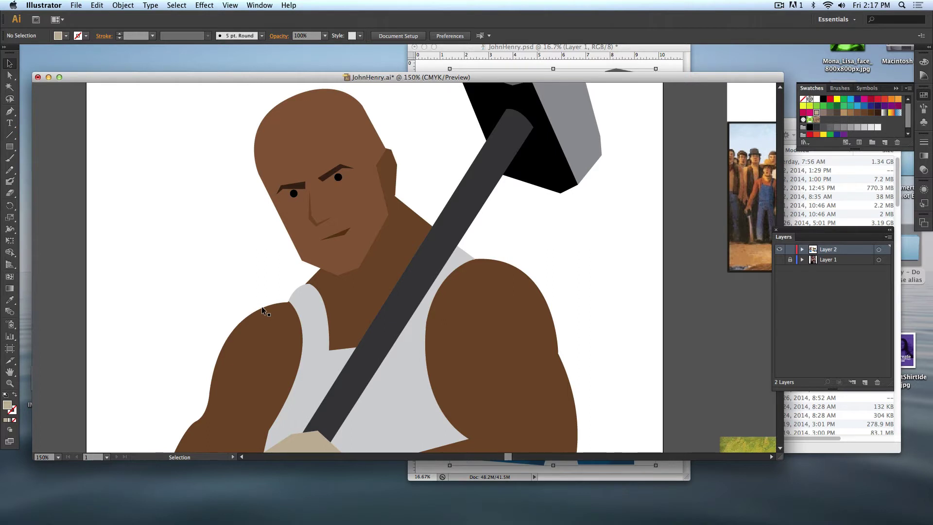
scroll(261, 306, right, 3)
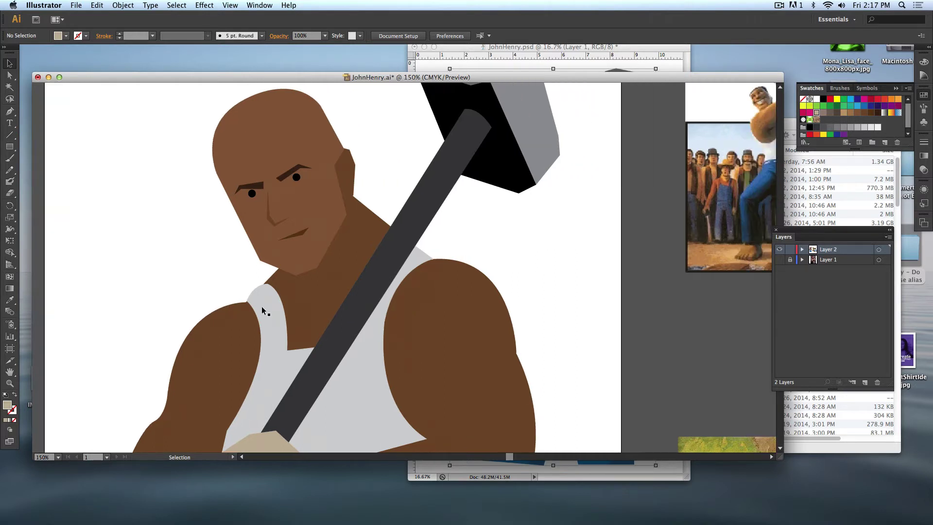
scroll(261, 306, right, 3)
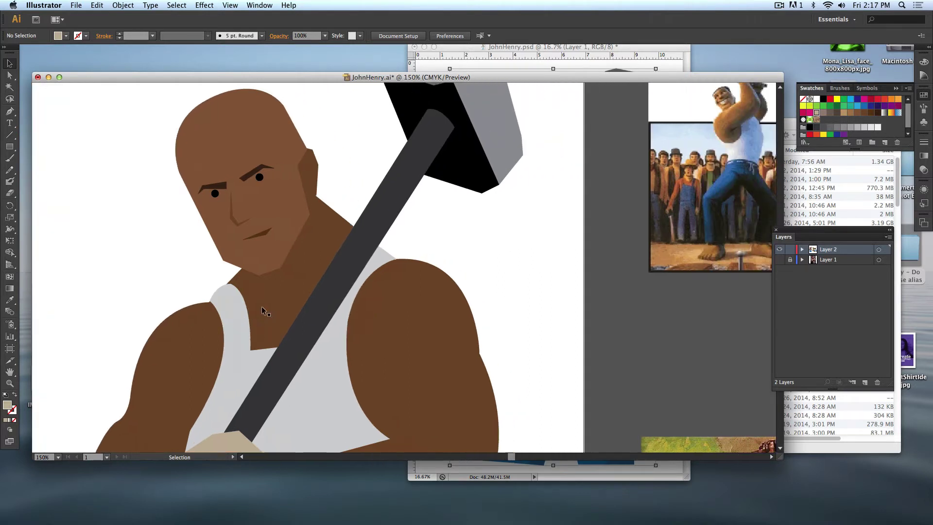
scroll(261, 306, left, 7)
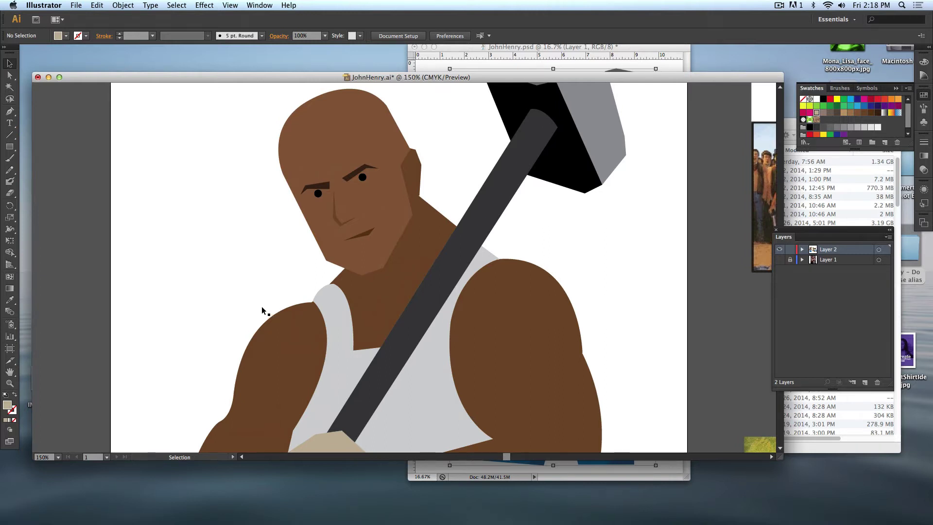
key(super+minus)
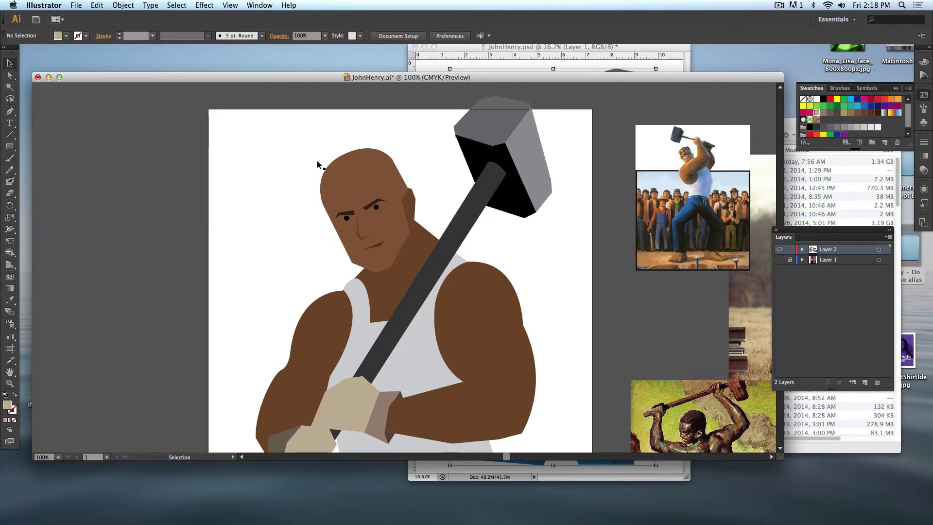
scroll(220, 128, down, 2)
drag(220, 108, 542, 442)
drag(484, 391, 424, 207)
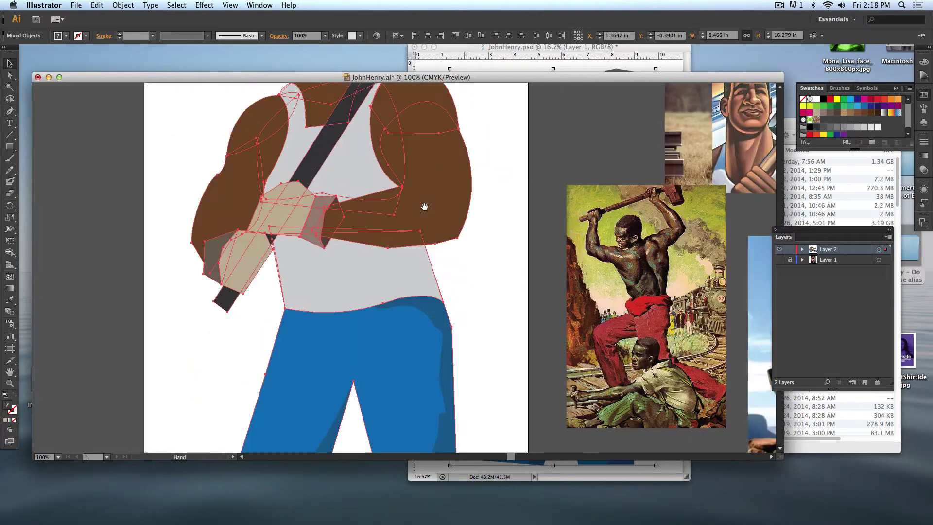
shift+click(432, 310)
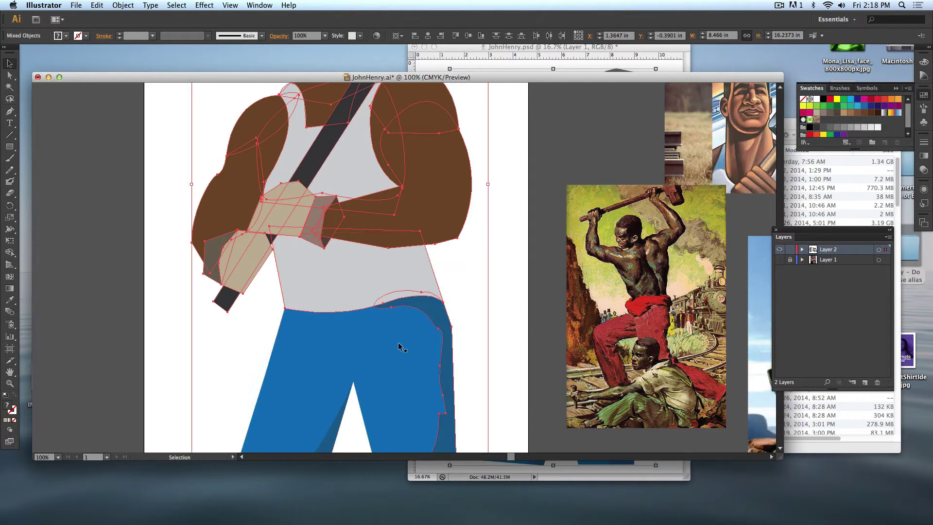
key(shift)
shift+click(345, 415)
scroll(411, 311, up, 8)
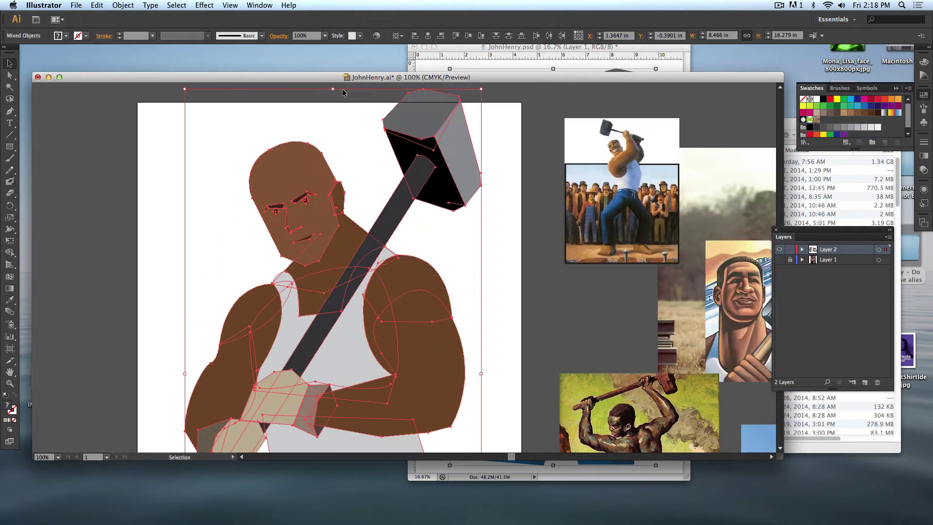
- Shrink the figure from its top handle so the hammer head fits, then zoom to the face
drag(342, 88, 340, 129)
click(192, 234)
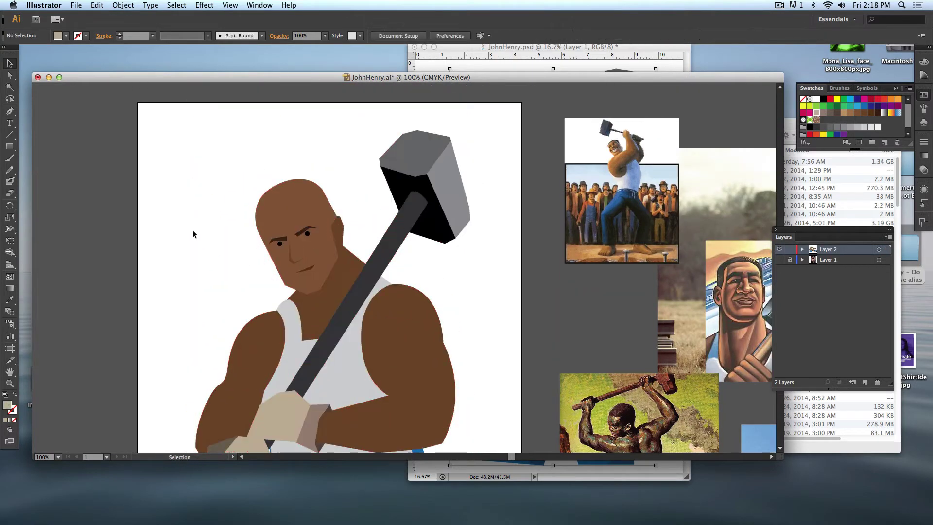
drag(193, 230, 233, 212)
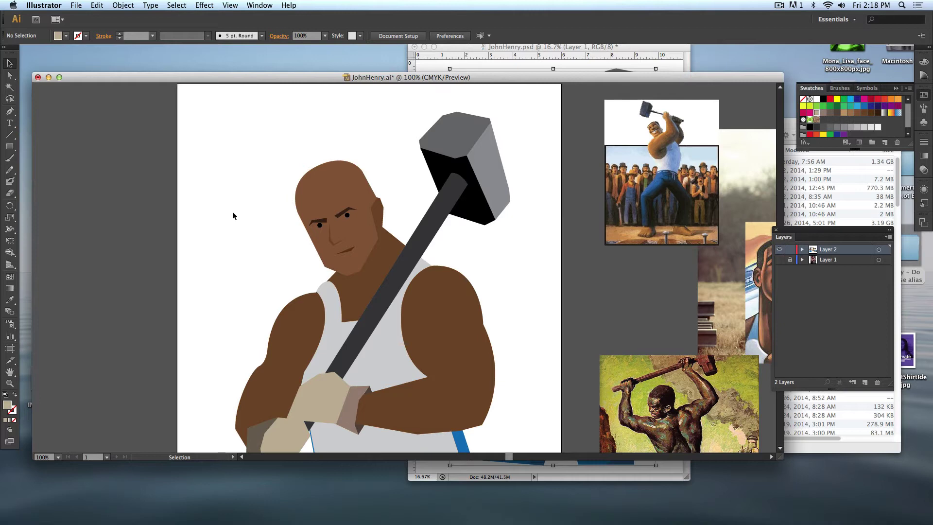
key(super+equal)
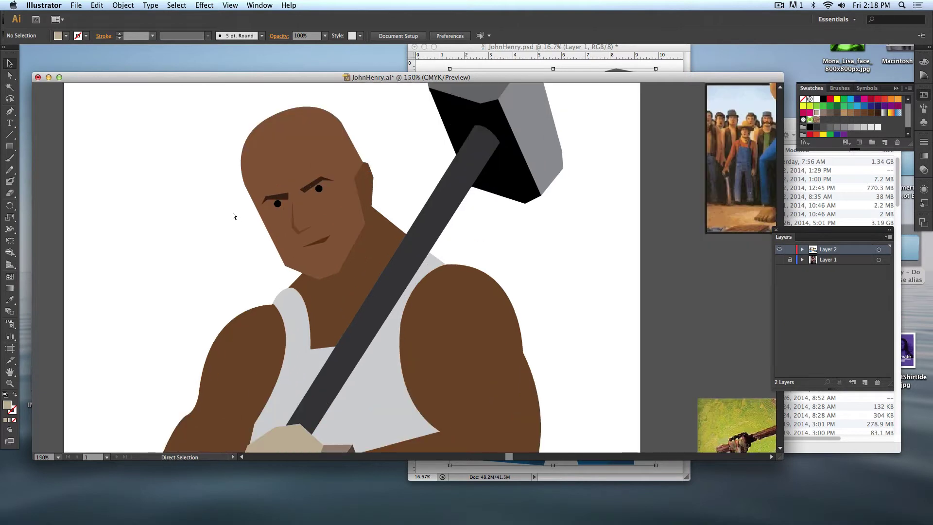
drag(220, 203, 264, 254)
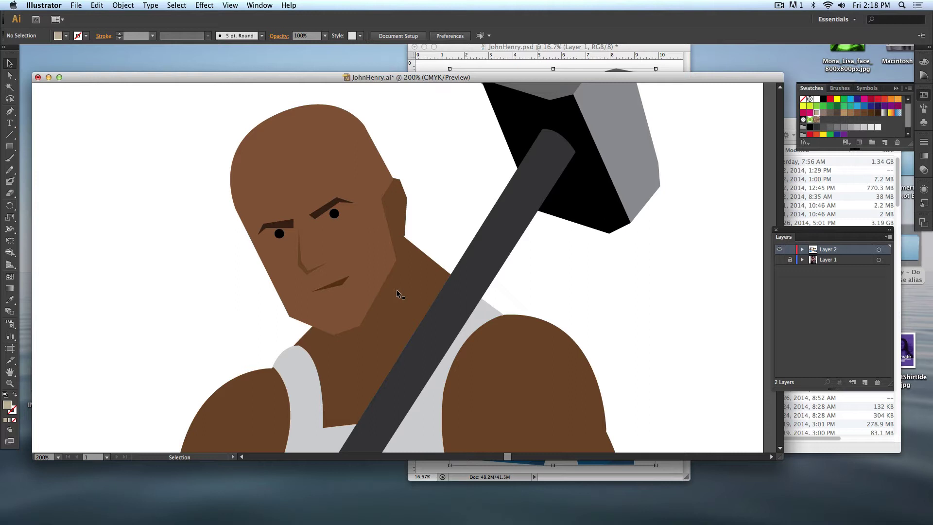
click(392, 263)
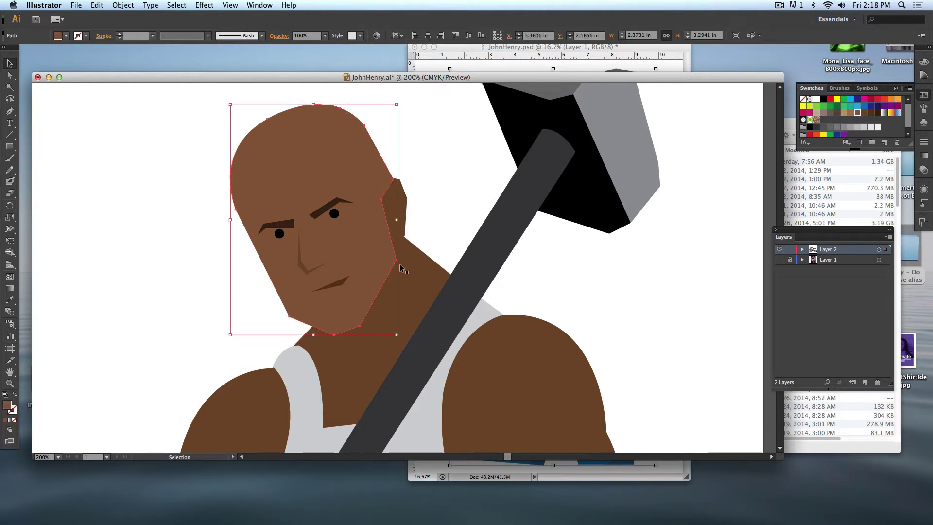
click(863, 112)
click(482, 185)
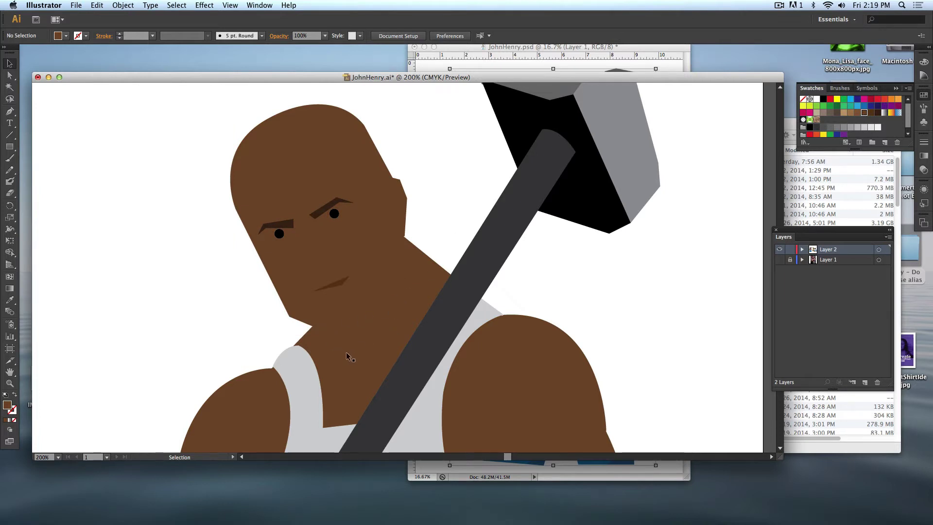
scroll(346, 382, up, 3)
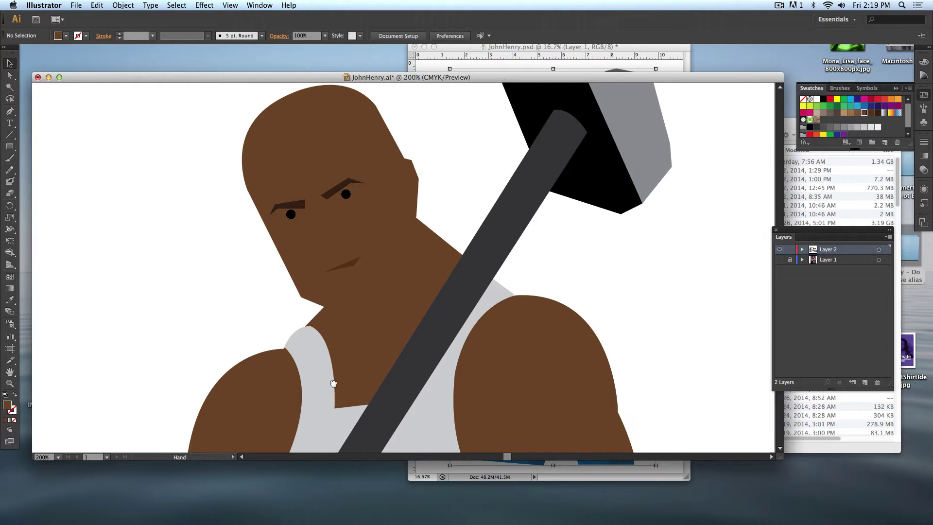
click(362, 306)
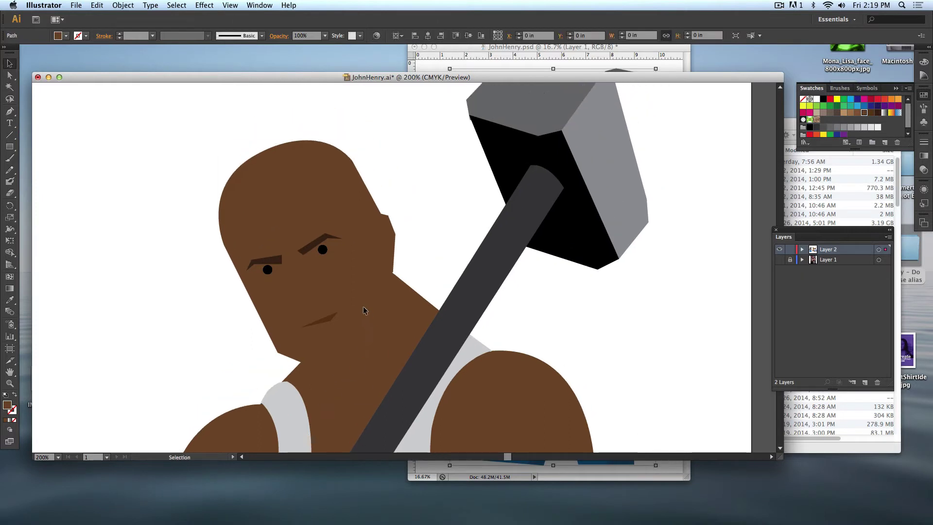
click(857, 112)
click(614, 318)
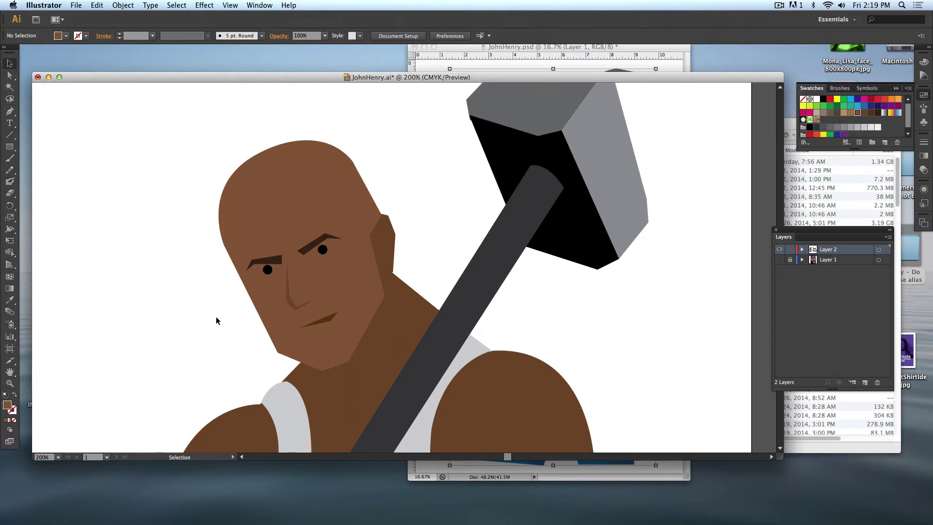
- Draw a closed shadow shape along the ear's edge with the Pen tool
scroll(217, 316, down, 3)
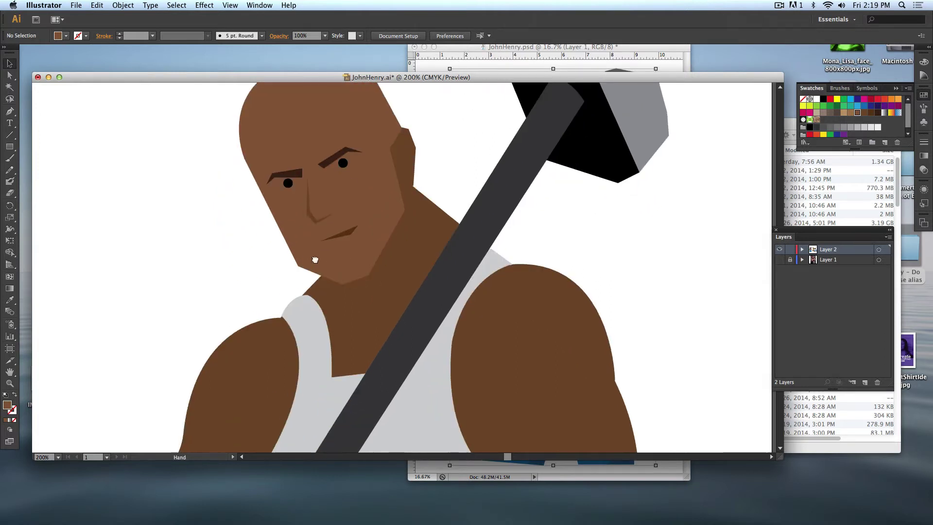
scroll(325, 267, up, 3)
key(super+equal)
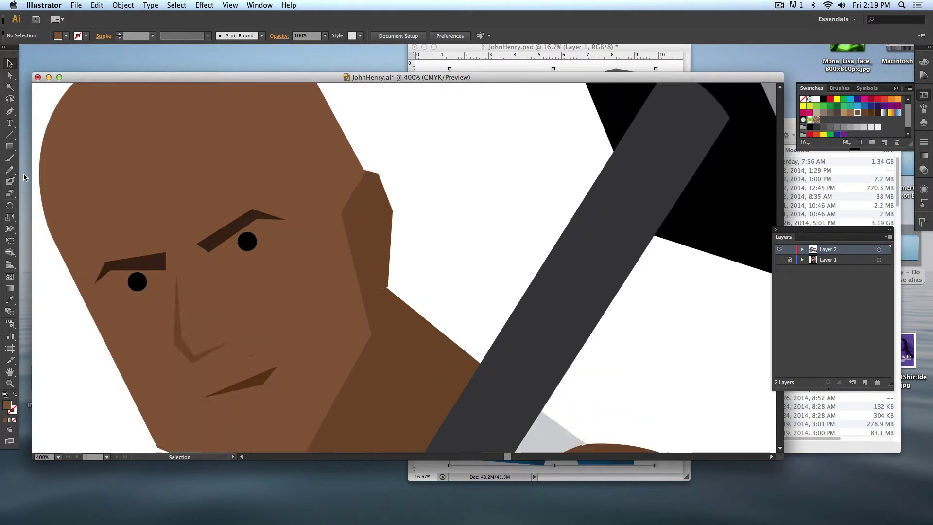
click(9, 123)
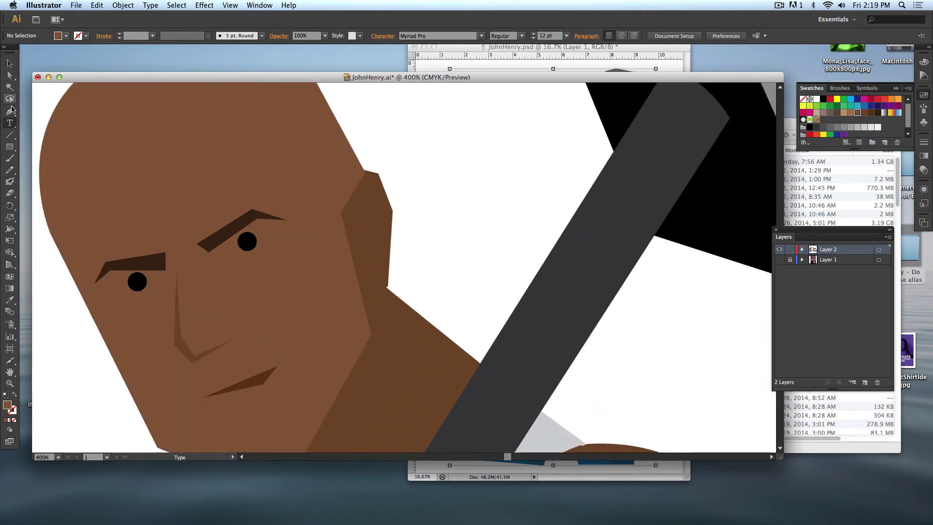
click(10, 158)
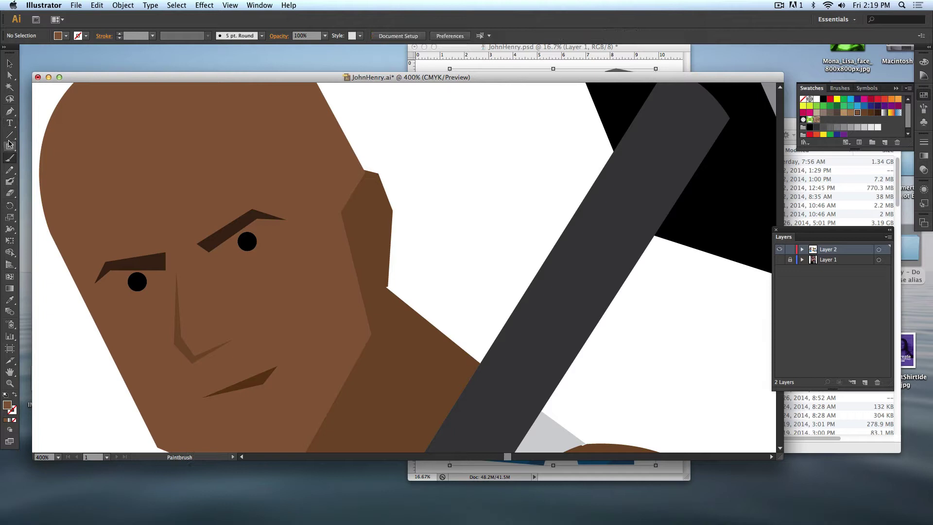
click(9, 111)
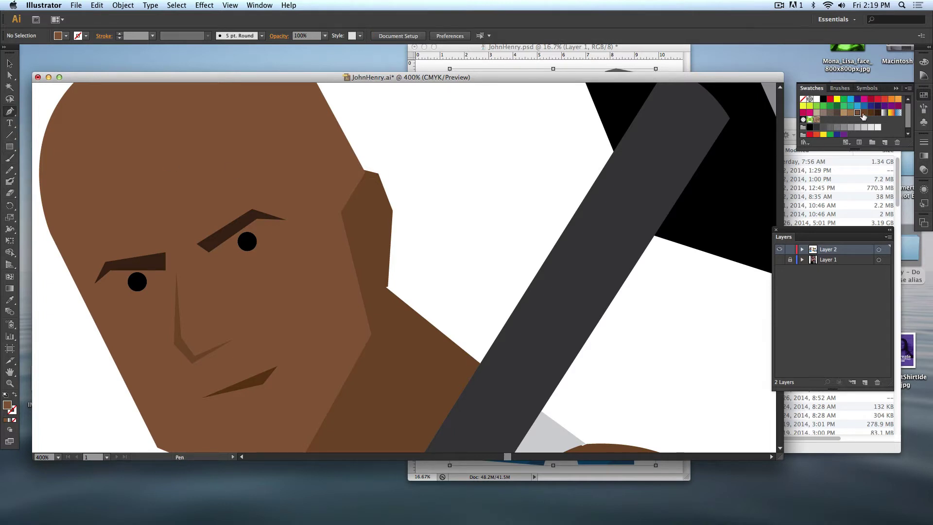
click(364, 186)
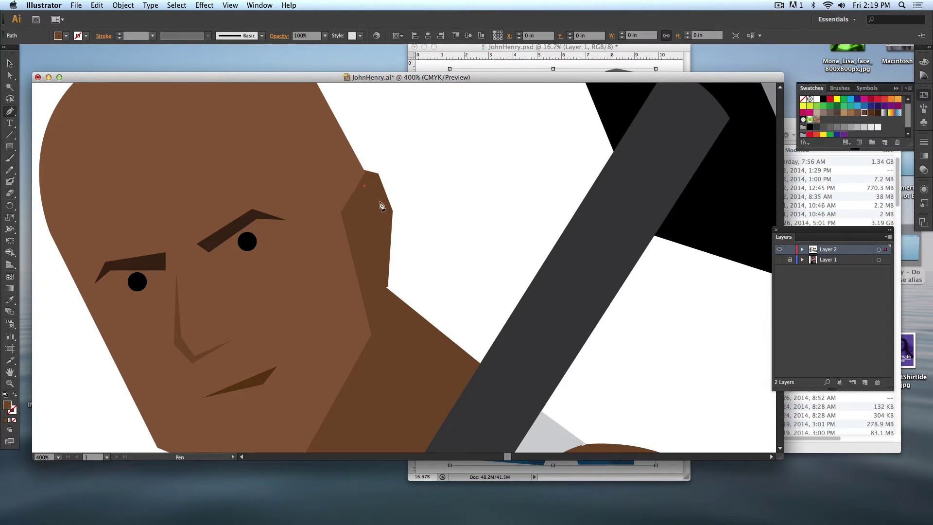
click(383, 210)
click(377, 285)
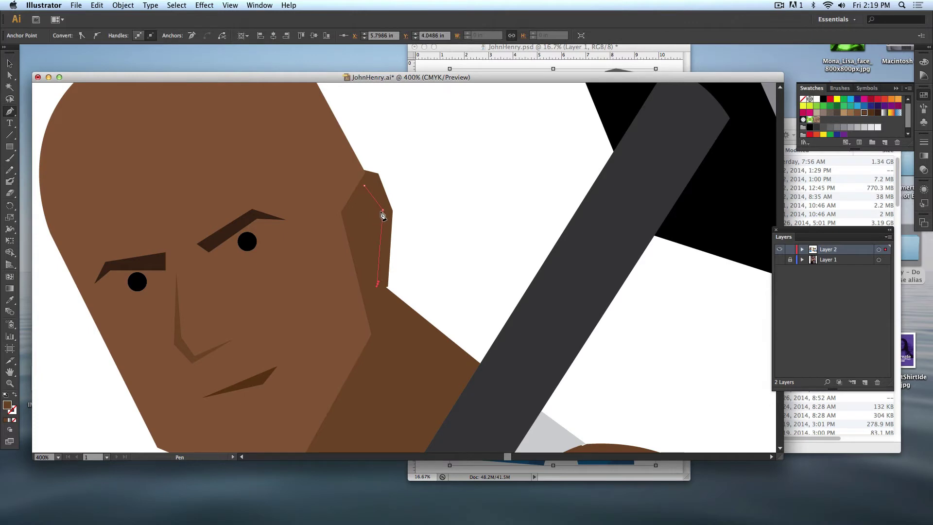
click(381, 212)
click(365, 187)
- Fill the ear shadow shape with dark brown and delete the stray inner ear line
key(super+shift+a)
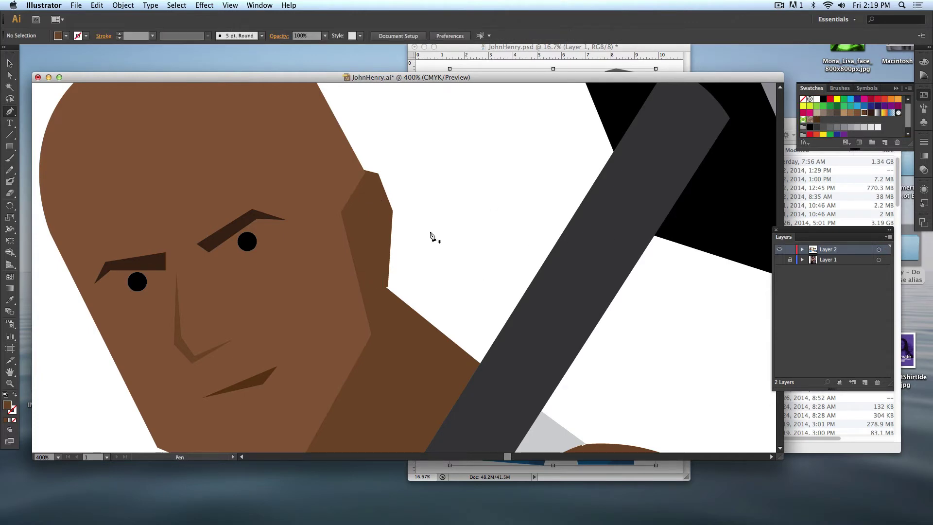
super+click(381, 215)
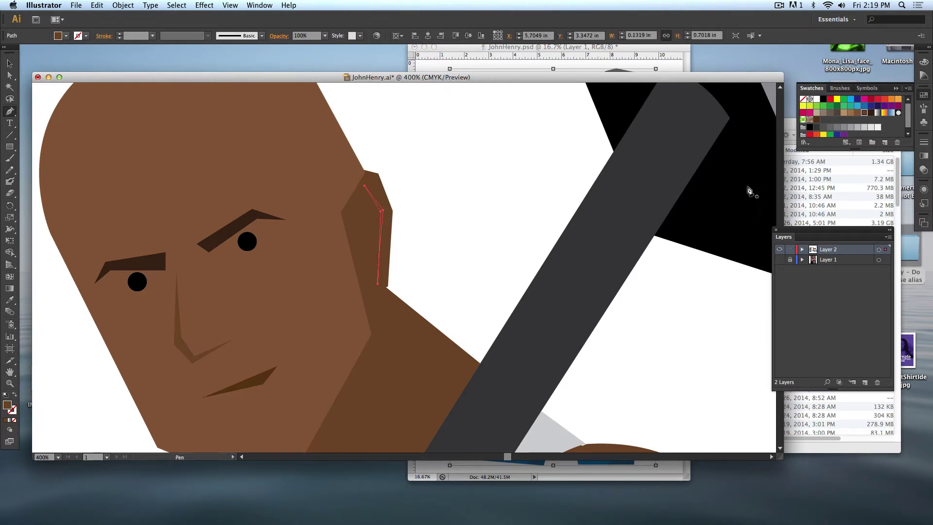
click(871, 113)
key(super+shift+a)
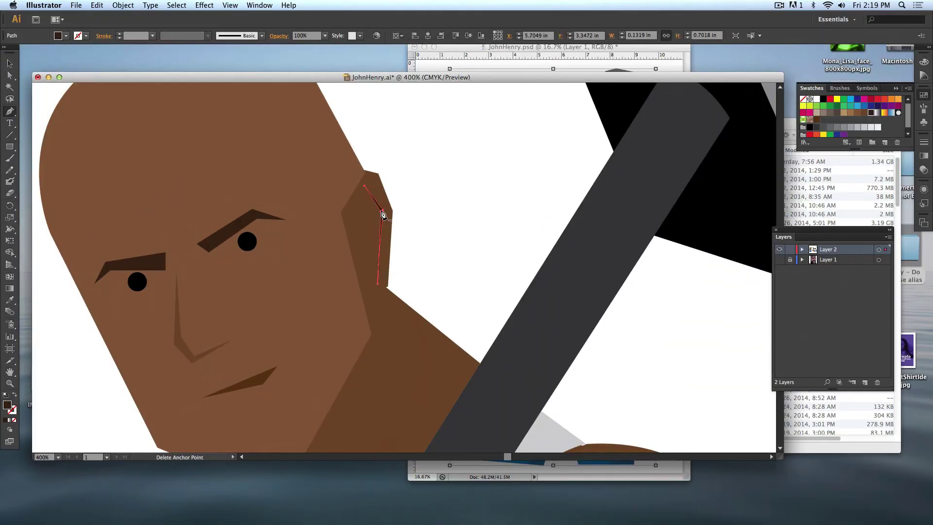
key(Delete)
- Fit the artboard in view and marquee-select all of the figure's shapes
key(p)
key(super+0)
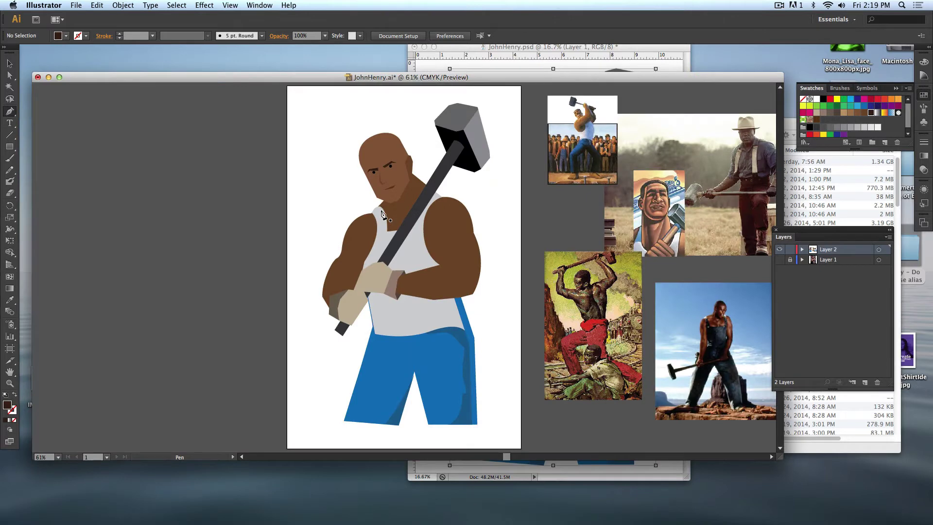
key(v)
drag(309, 100, 509, 427)
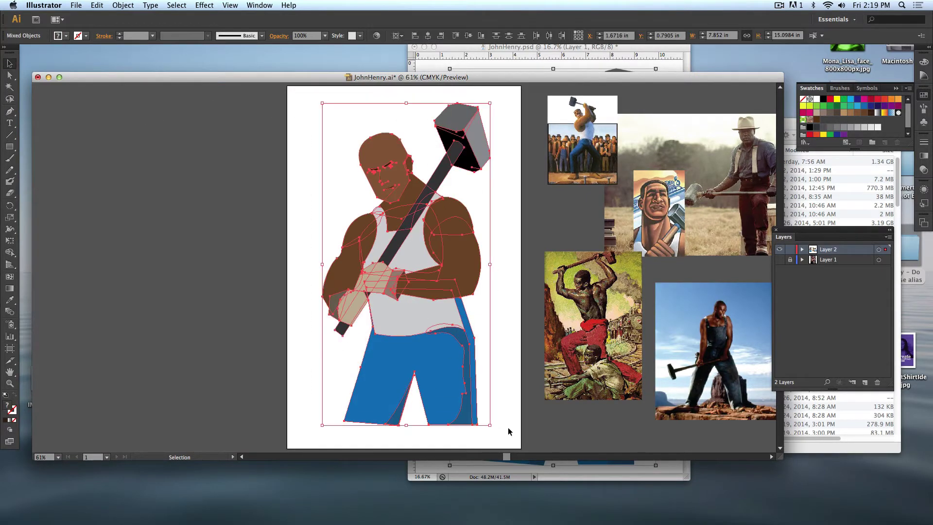
- Bring Photoshop forward, minimize JohnHenry.psd and start a new document from the File menu
mouse_move(673, 522)
click(637, 471)
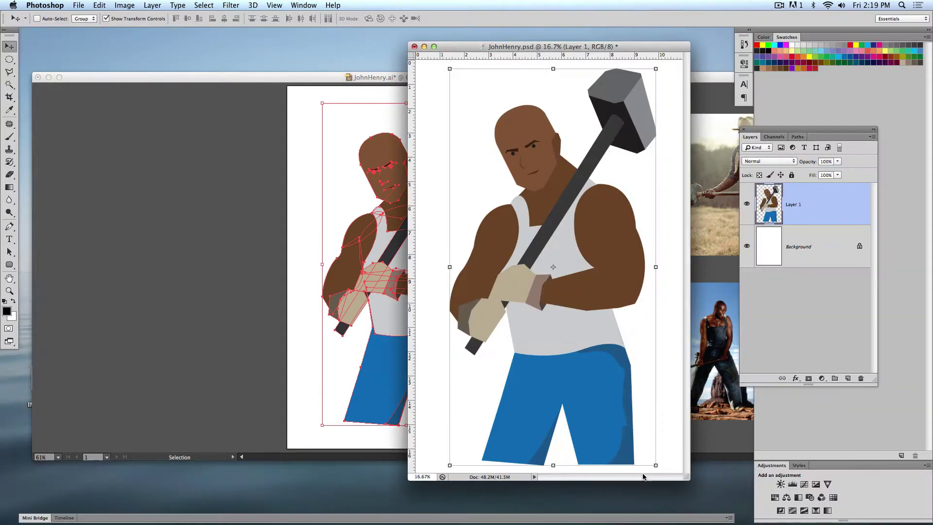
click(424, 46)
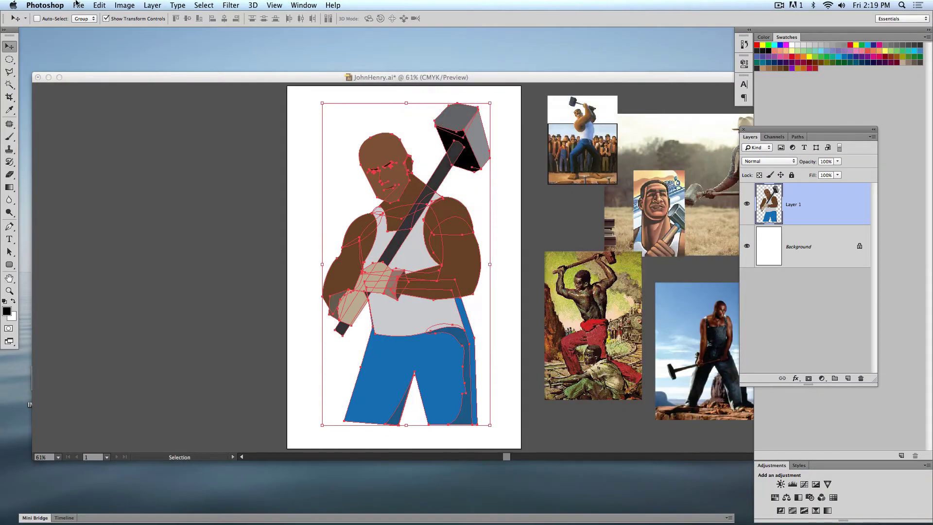
click(78, 5)
click(76, 4)
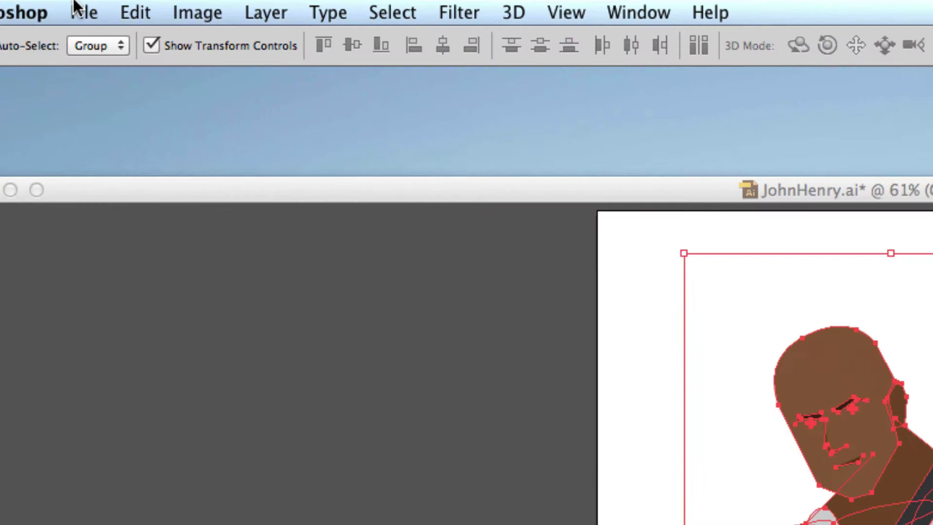
click(79, 3)
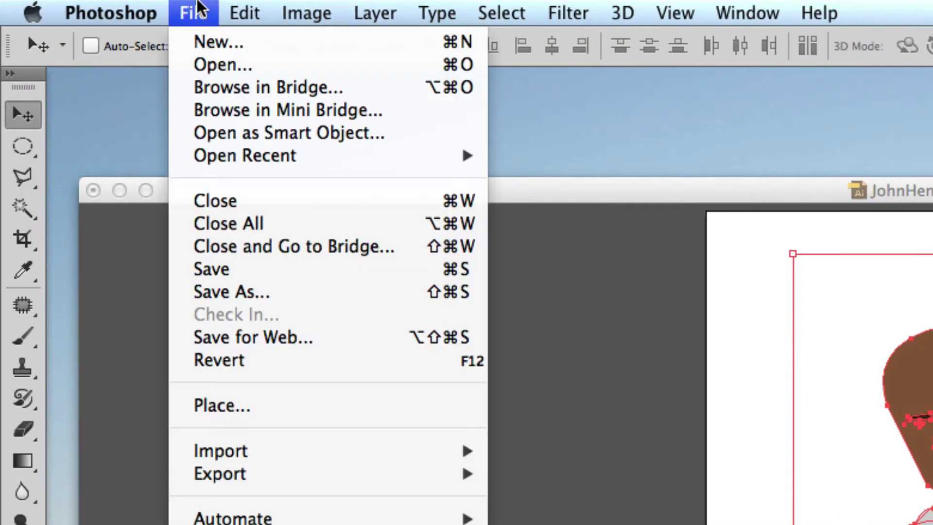
click(202, 41)
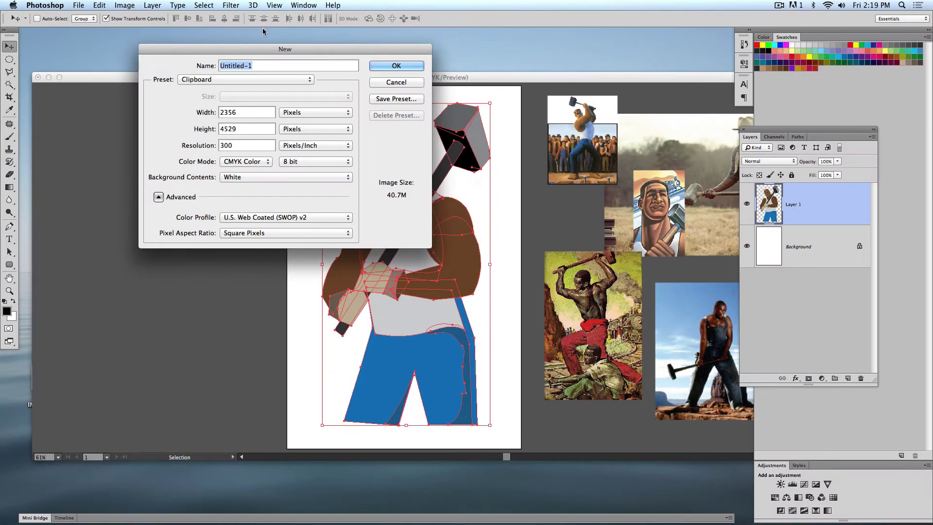
drag(252, 51, 273, 77)
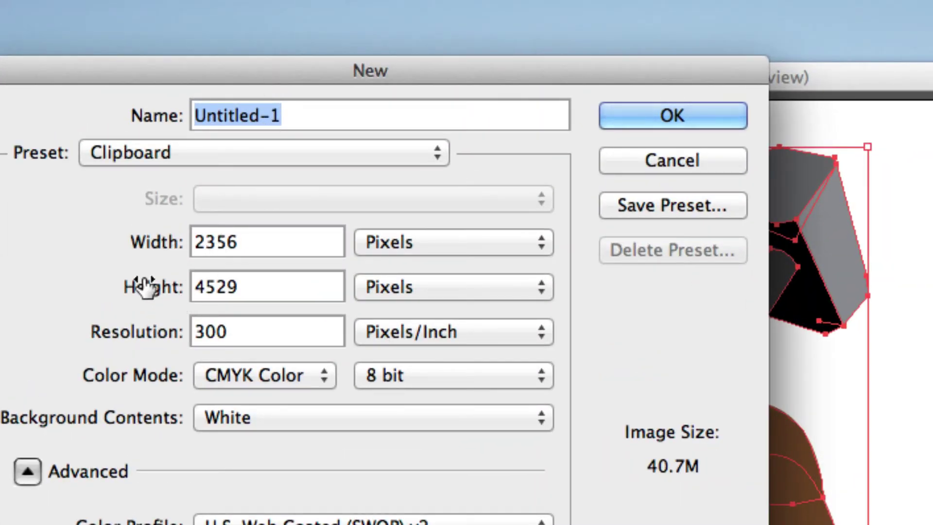
- Set the new document to 11 × 17 inches at 300 ppi and create it
click(430, 242)
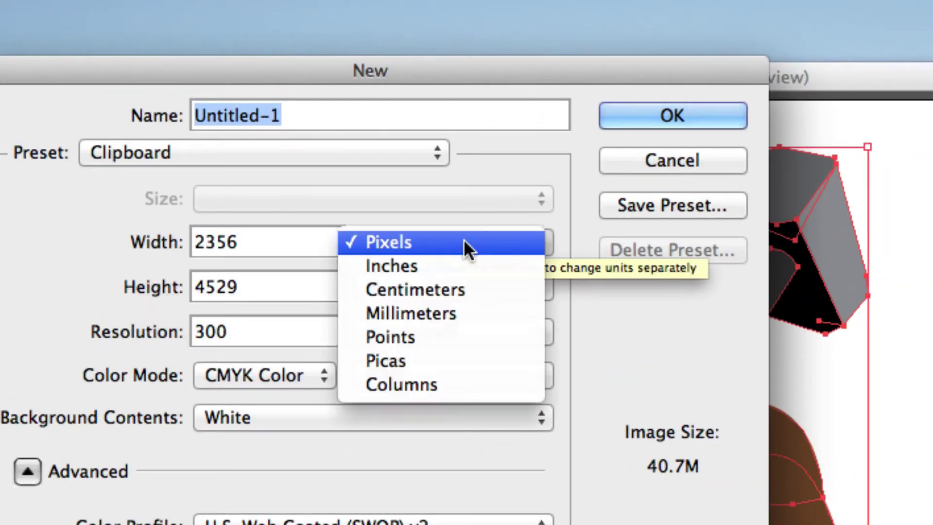
click(456, 264)
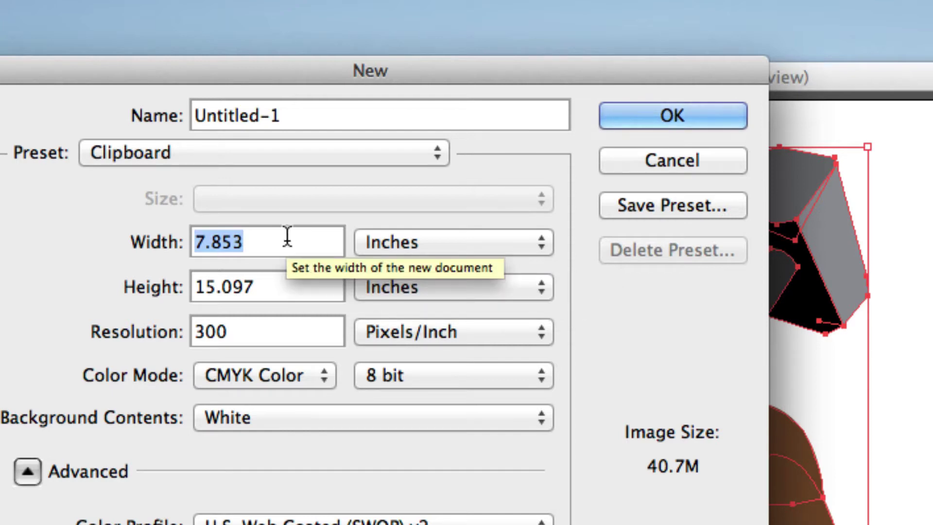
text(11)
key(Tab)
text(7)
key(BackSpace)
text(17)
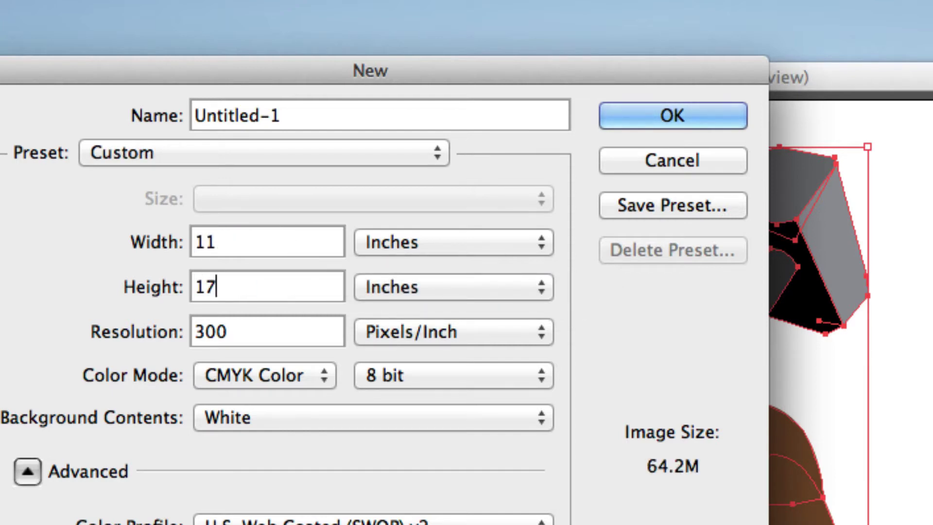
key(Tab)
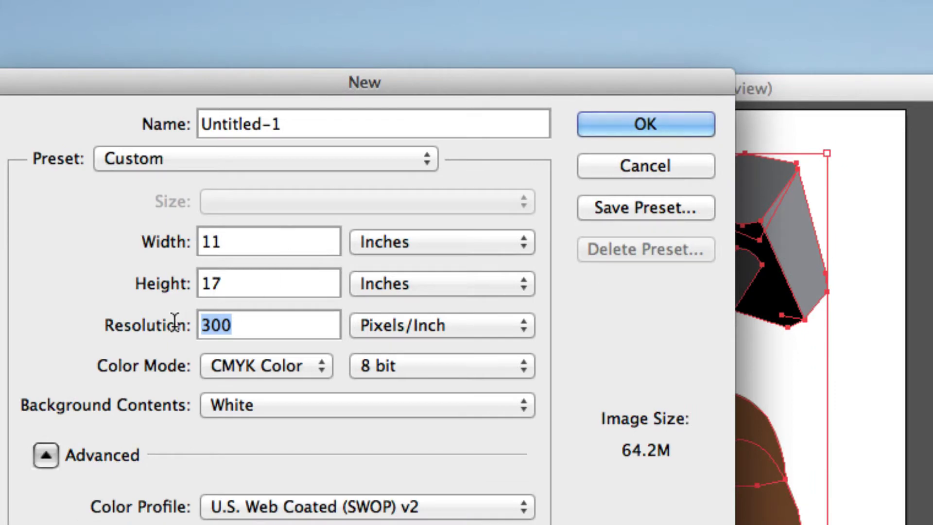
key(Return)
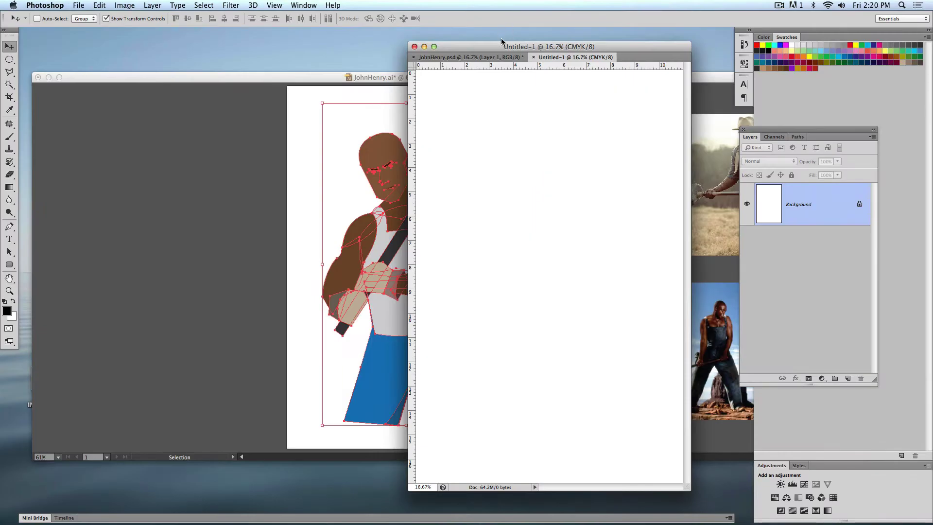
drag(501, 46, 279, 47)
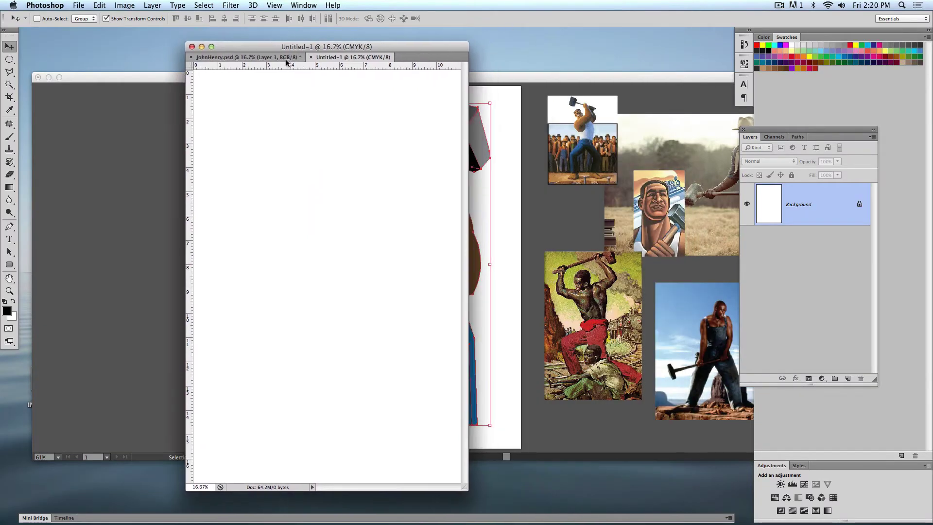
- Paste the John Henry artwork as pixels and scale it to fill the 11 × 17 page
key(super+v)
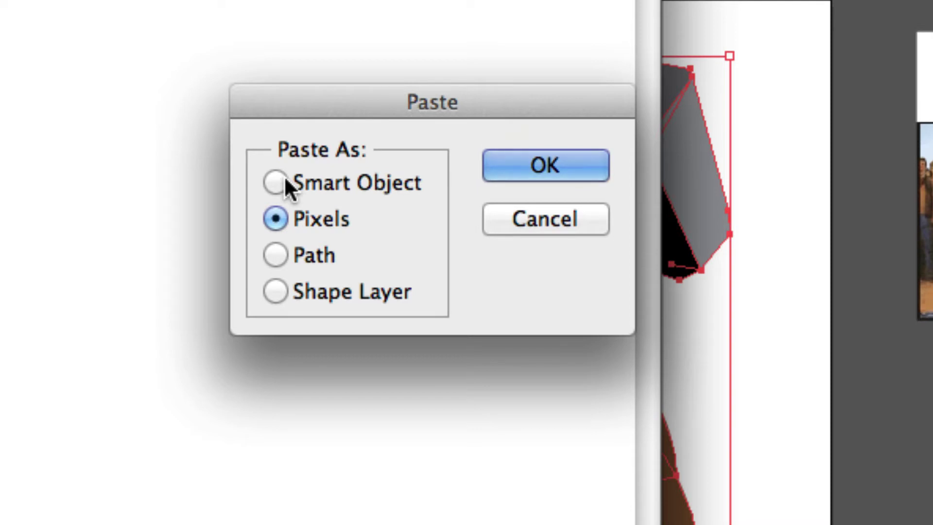
click(275, 218)
click(532, 166)
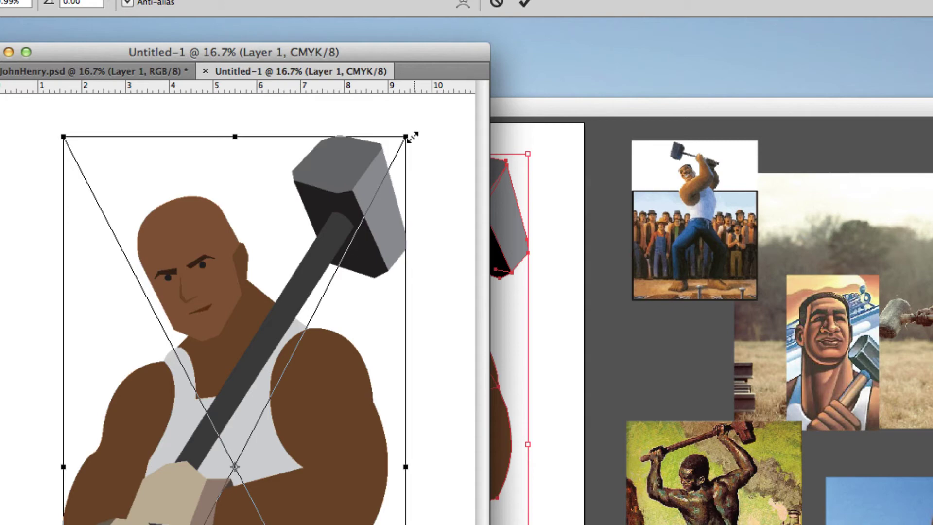
mouse_move(408, 135)
mouse_down()
mouse_move(407, 147)
mouse_move(417, 131)
mouse_up()
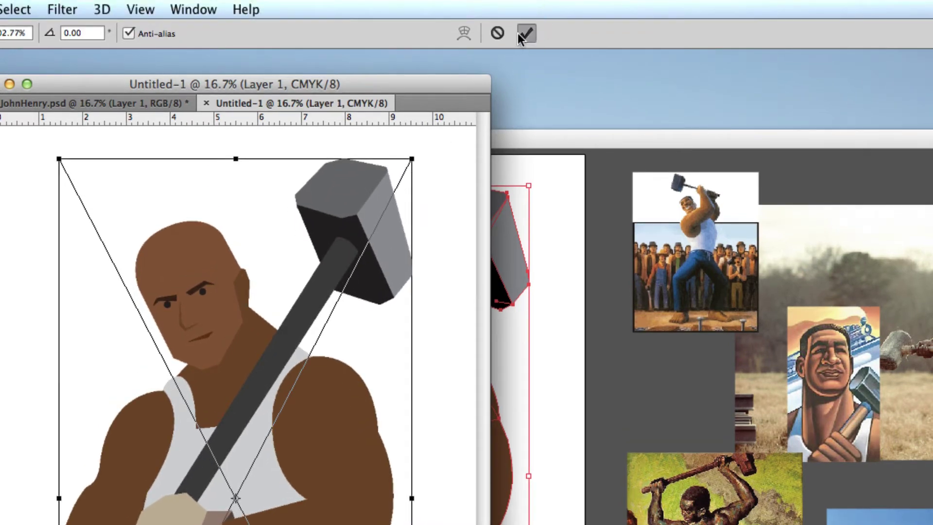
click(524, 33)
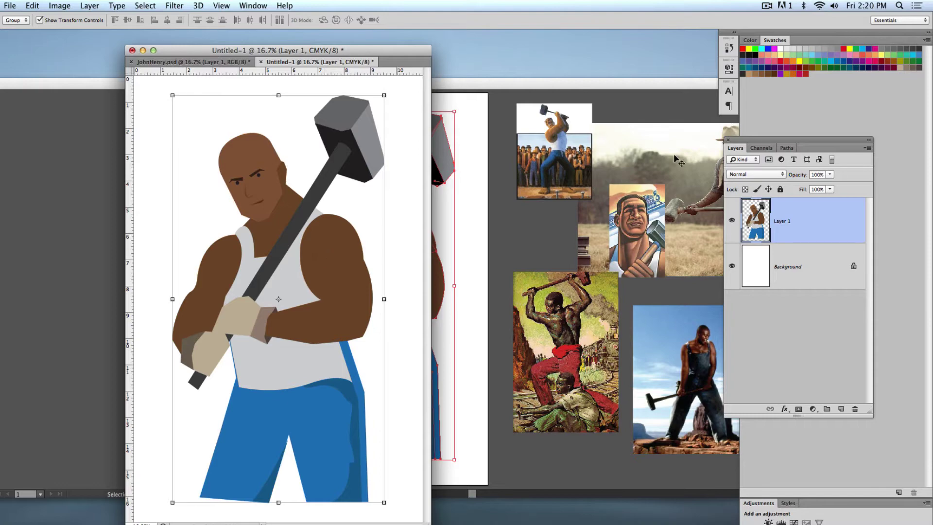
- Add an empty Layer 2 above Layer 1 and clip it to the figure
drag(821, 140, 577, 128)
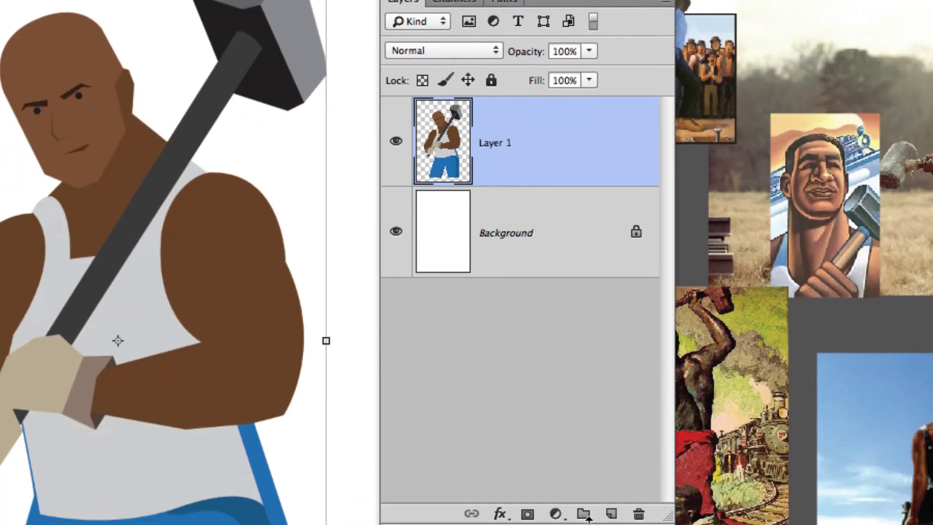
click(611, 496)
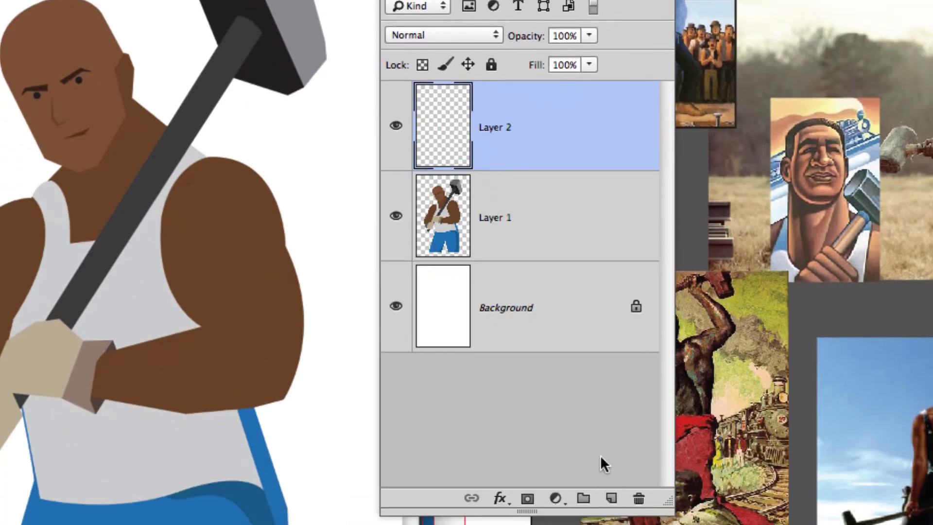
alt+click(513, 170)
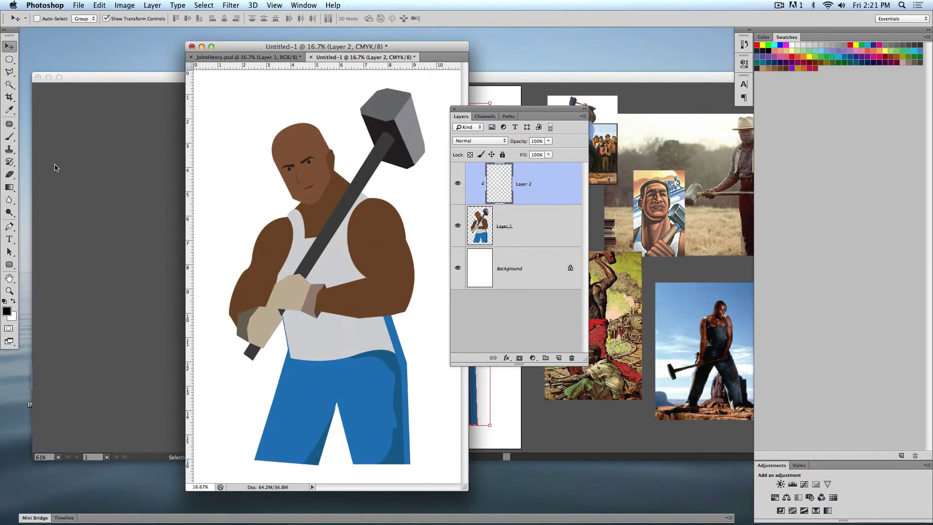
- Zoom in on the head and chest and Magic Wand-select the dark brown ear and neck
key(super+equal)
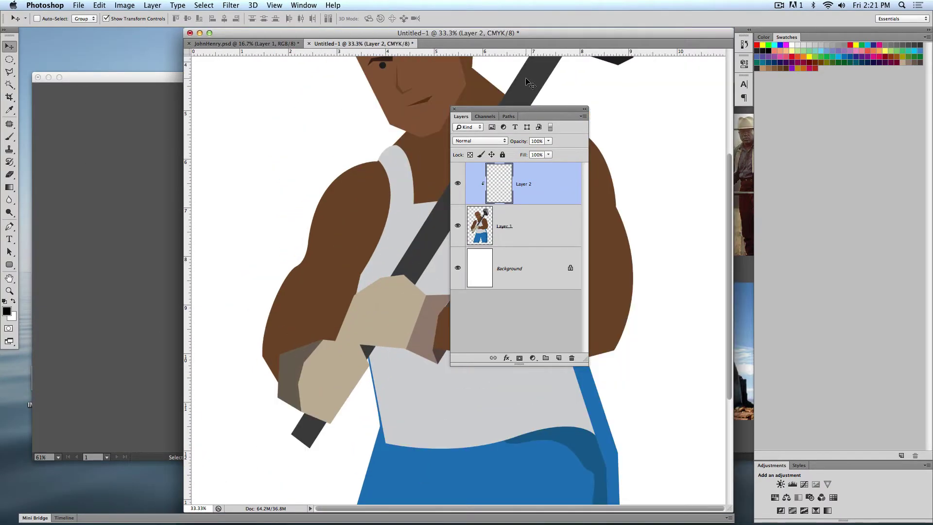
drag(505, 112, 651, 111)
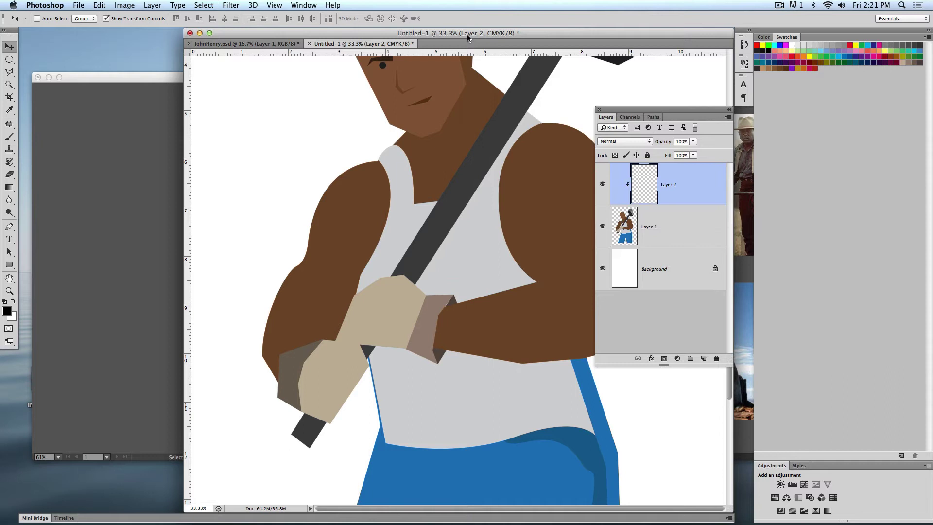
scroll(471, 160, up, 8)
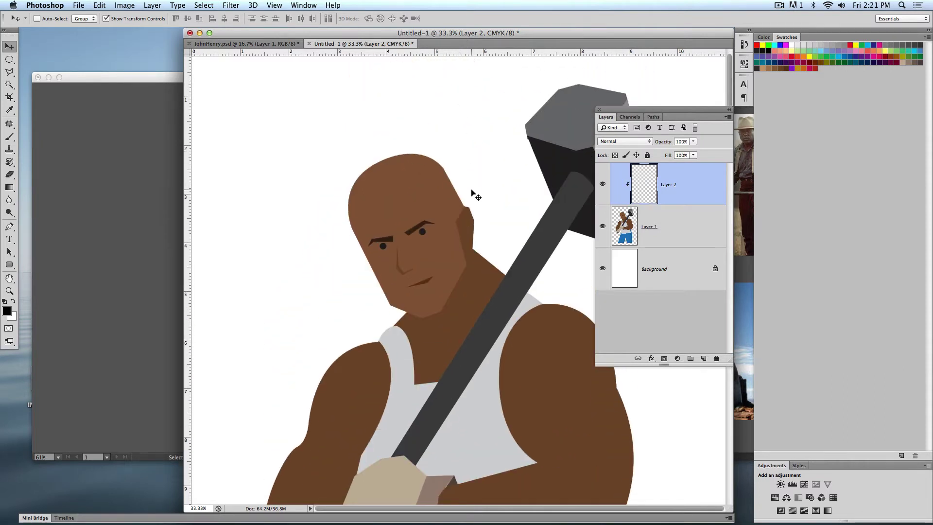
key(super+equal)
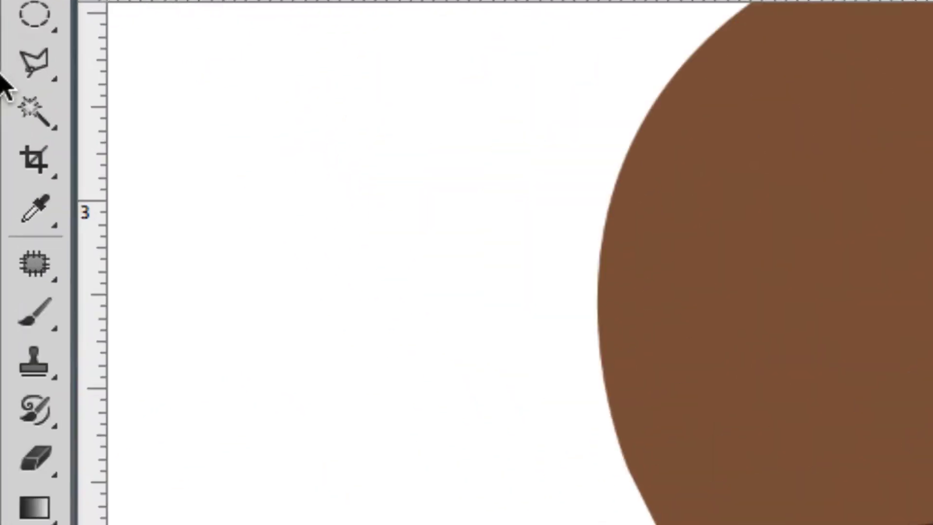
click(8, 83)
click(35, 116)
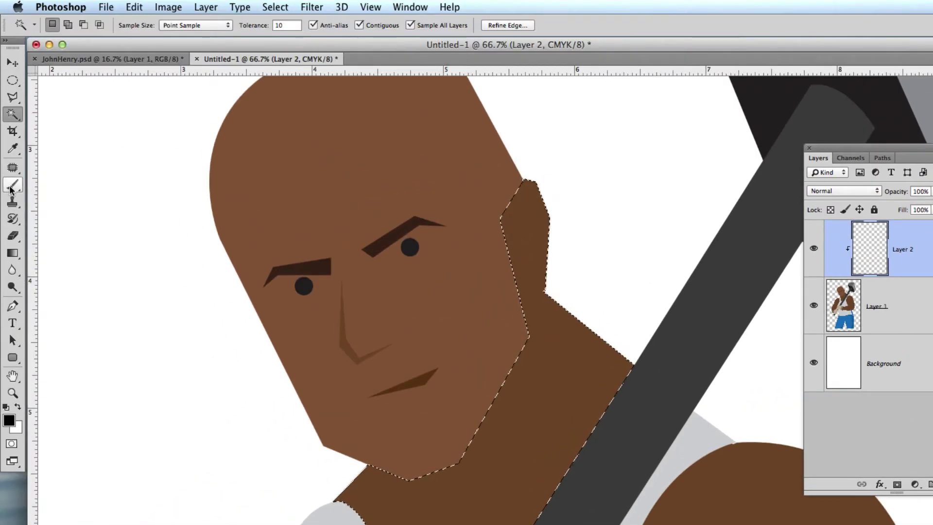
- Choose a darker brown foreground of about H 28°, S 72%, B 35% in the Color Picker
click(12, 185)
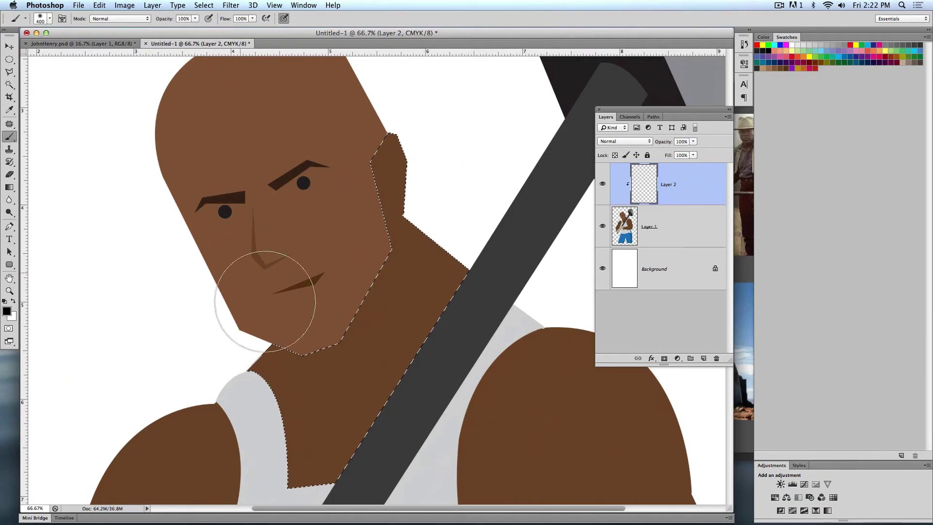
mouse_move(301, 384)
mouse_down()
mouse_move(298, 377)
mouse_move(328, 362)
mouse_move(332, 388)
mouse_up()
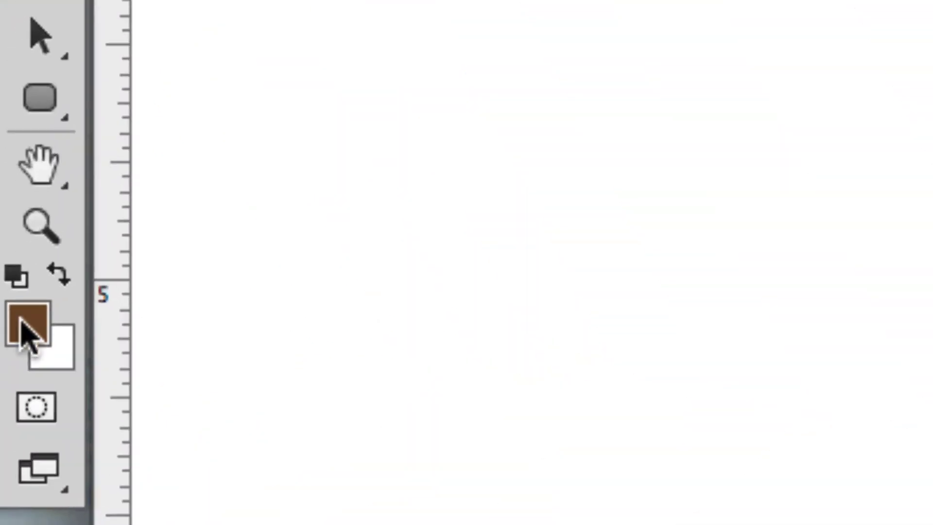
click(24, 325)
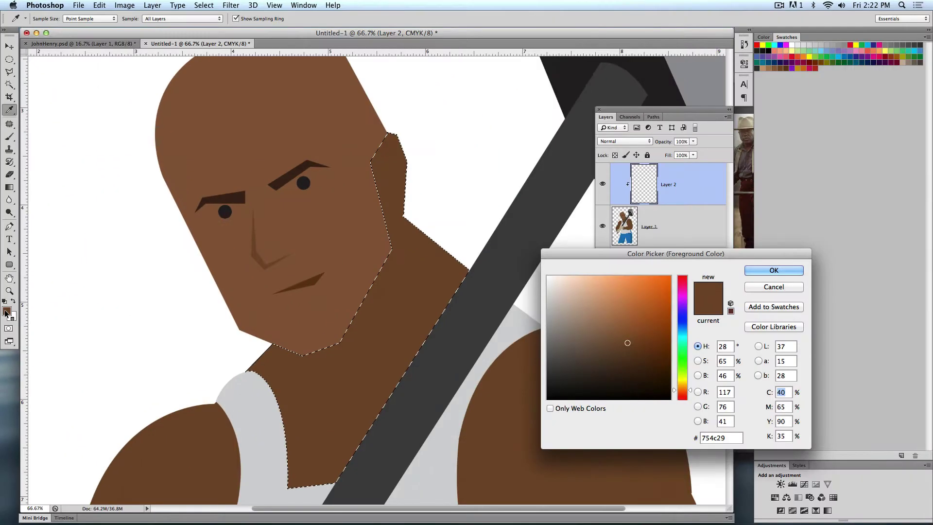
drag(573, 253, 186, 170)
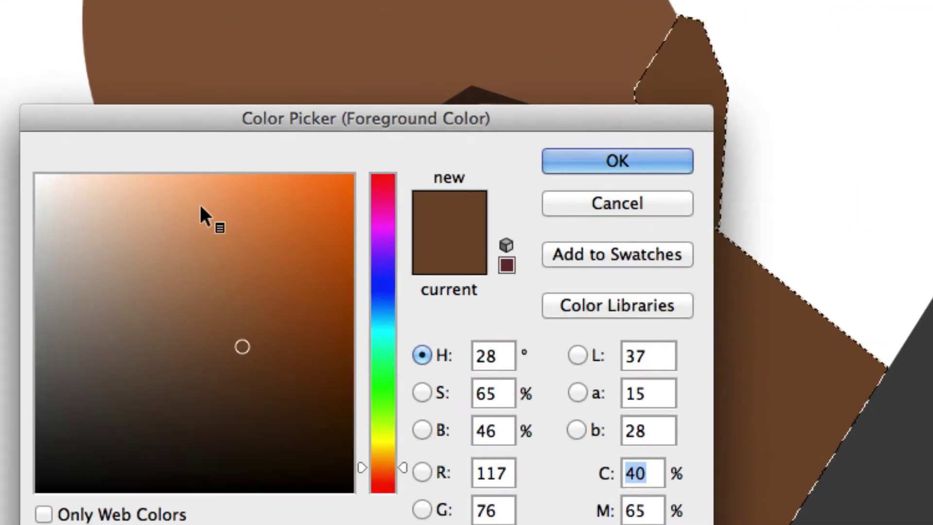
drag(250, 354, 263, 383)
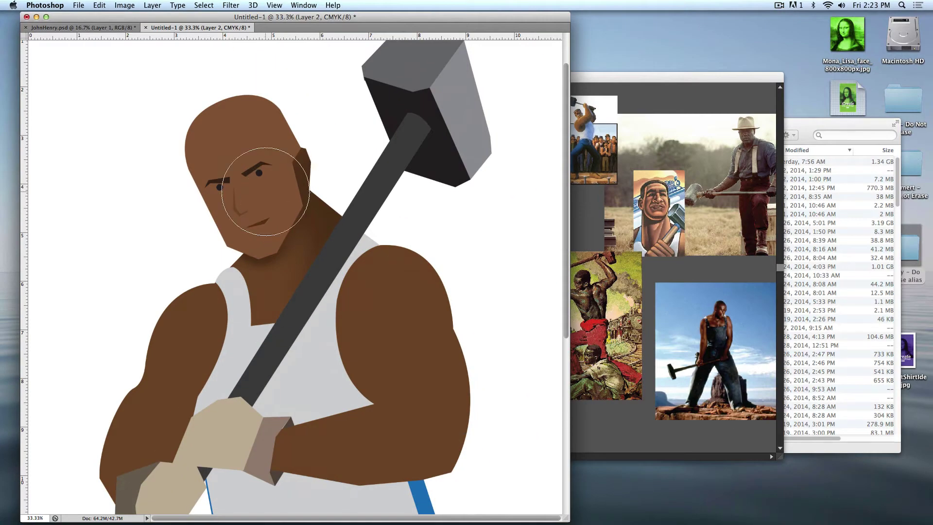
- Brush soft neck-sampled brown shading across the top of the head, then shrink the brush
key(Tab)
click(14, 86)
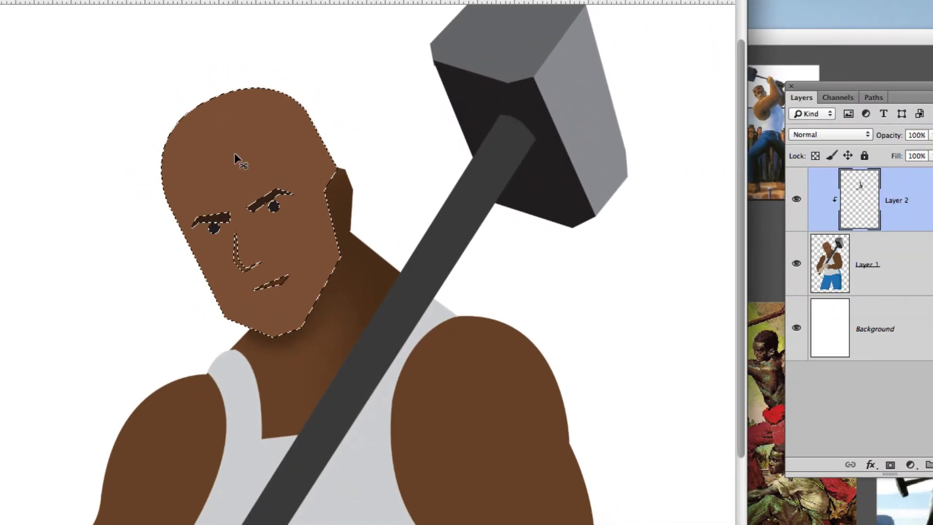
key(ctrl+d)
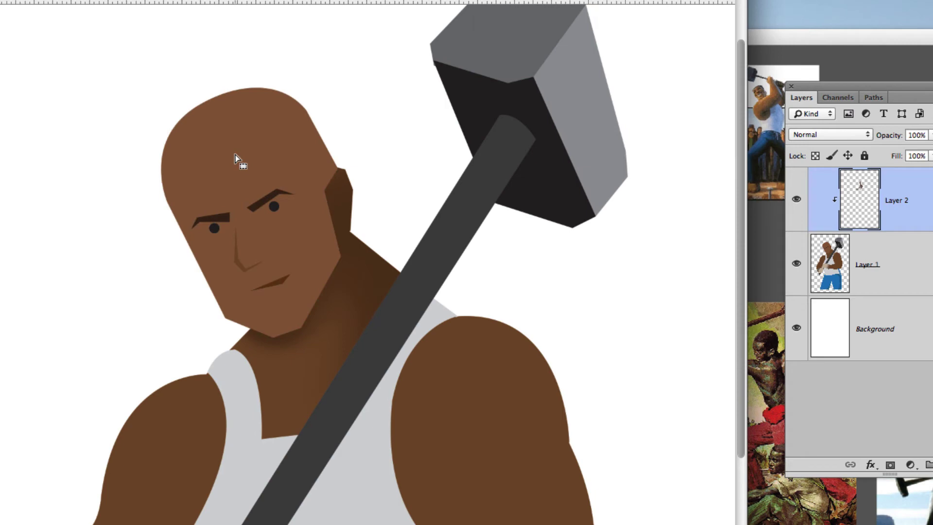
key(b)
alt+click(296, 383)
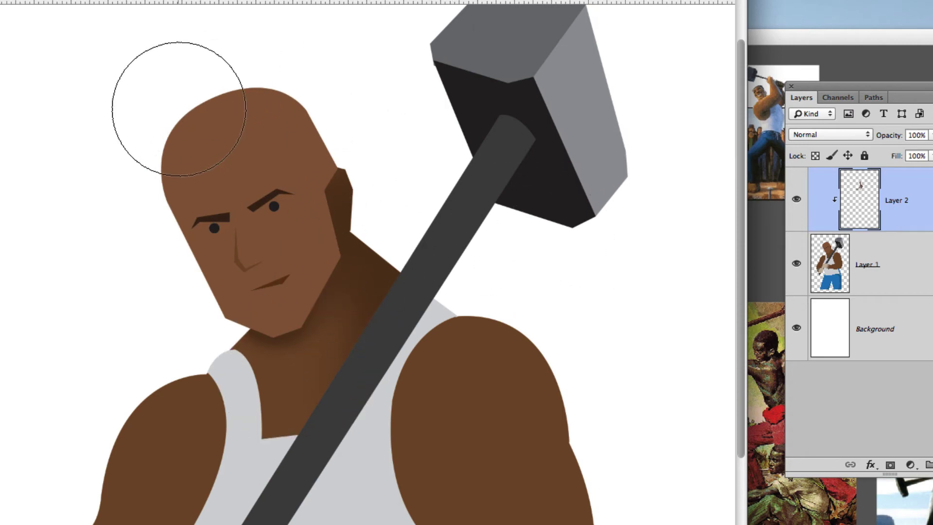
mouse_move(286, 68)
mouse_down()
mouse_move(261, 85)
mouse_move(372, 142)
mouse_move(347, 114)
mouse_move(227, 103)
mouse_move(195, 124)
mouse_move(263, 97)
mouse_move(333, 83)
mouse_up()
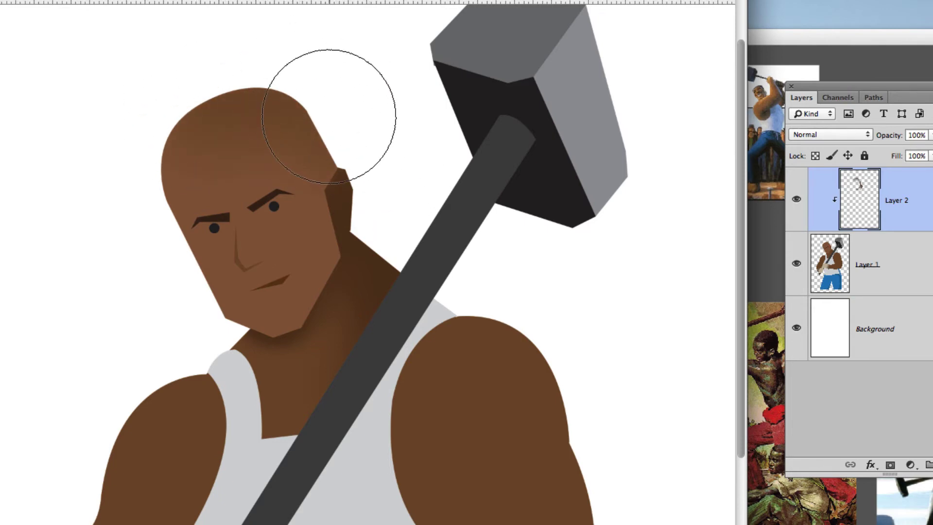
alt+click(384, 284)
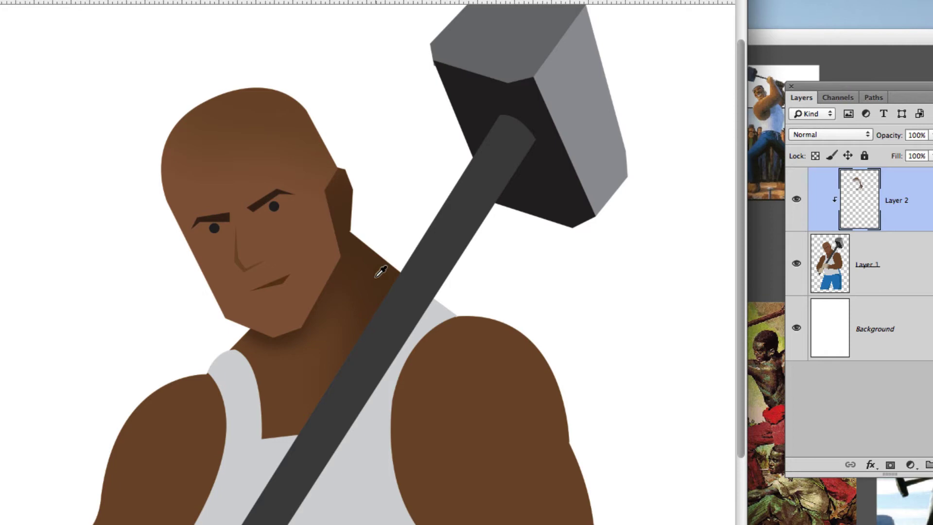
mouse_move(376, 267)
mouse_down()
mouse_move(391, 270)
mouse_move(372, 286)
mouse_move(379, 264)
mouse_up()
click(292, 362)
mouse_move(309, 364)
mouse_down()
mouse_move(321, 358)
mouse_move(309, 367)
mouse_up()
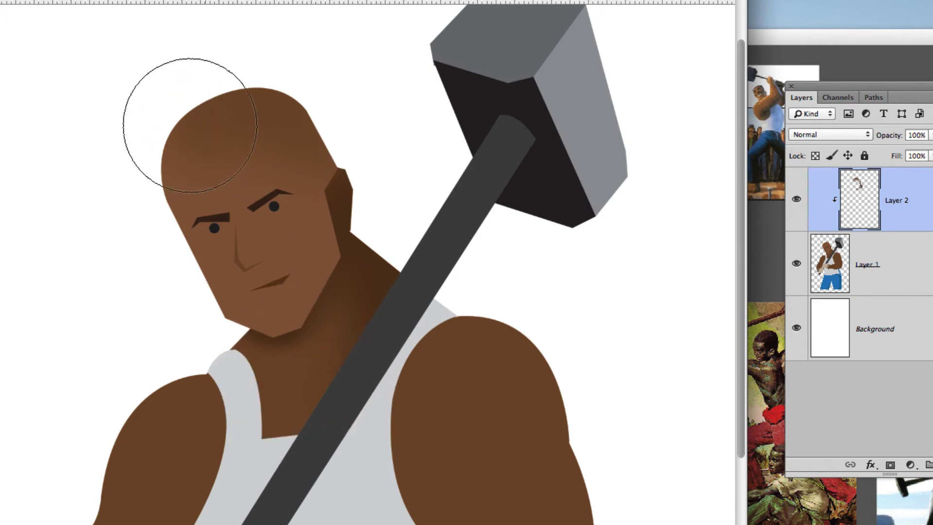
key(bracketleft)
key(bracketleft)
key(bracketleft)
key(bracketleft)
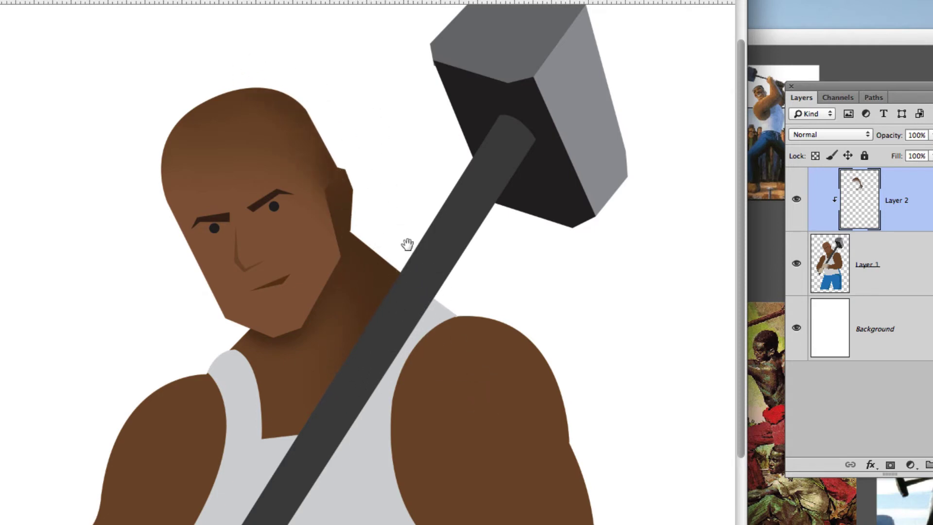
- Brush darker brown shading along the right shoulder top, outer upper arm and forearm
drag(407, 244, 408, 122)
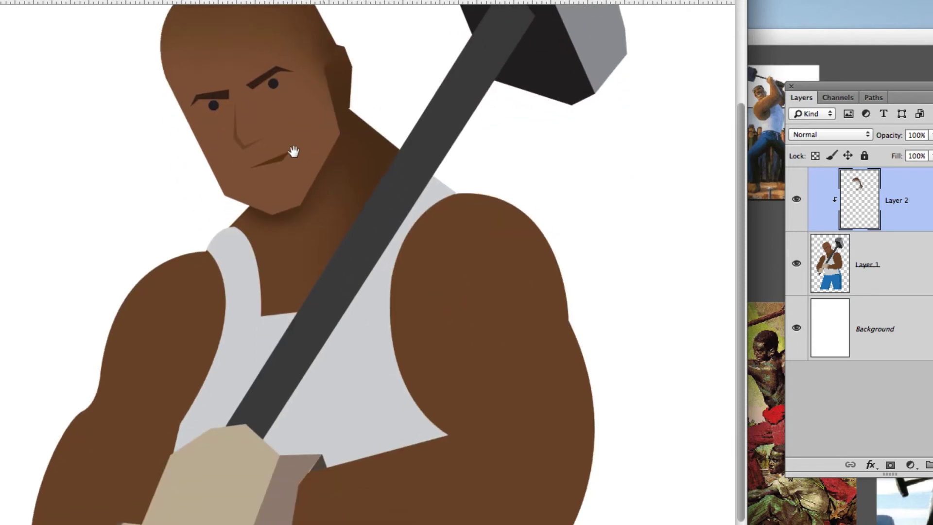
click(460, 228)
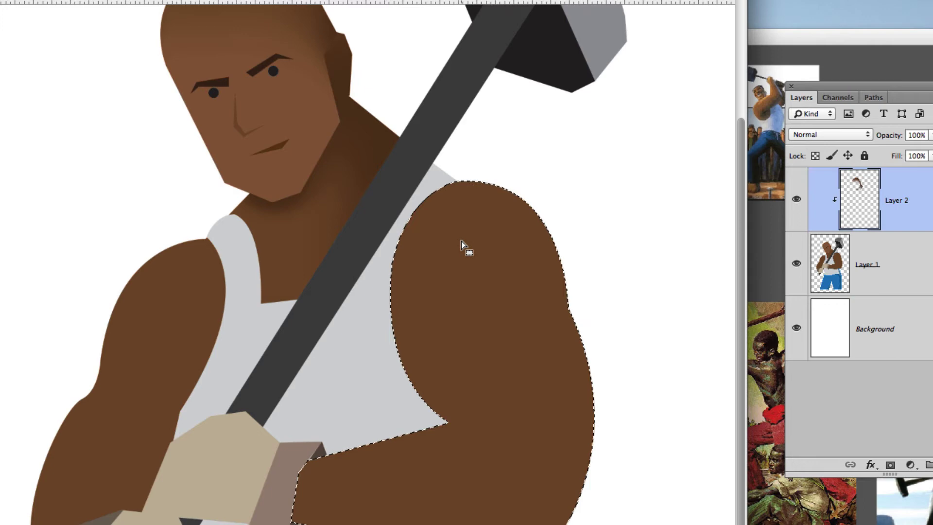
key(ctrl+h)
key(b)
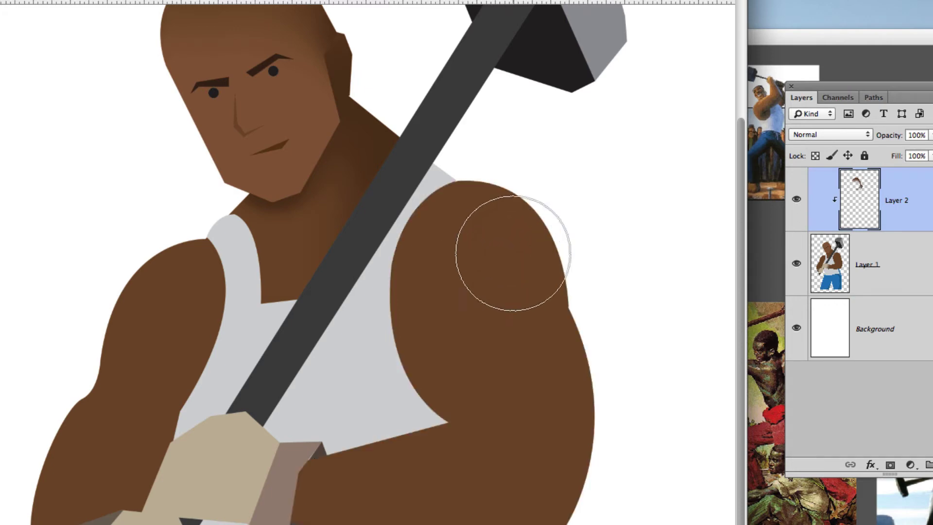
key(alt)
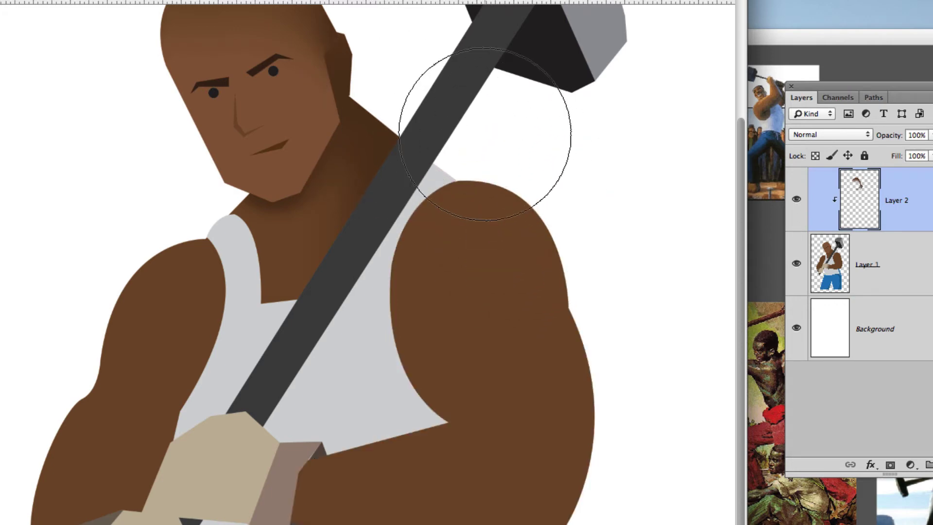
mouse_move(481, 127)
mouse_down()
mouse_move(517, 162)
mouse_move(568, 175)
mouse_move(574, 196)
mouse_move(575, 184)
mouse_move(593, 204)
mouse_move(620, 331)
mouse_move(619, 377)
mouse_move(598, 348)
mouse_move(578, 366)
mouse_move(589, 457)
mouse_move(575, 239)
mouse_up()
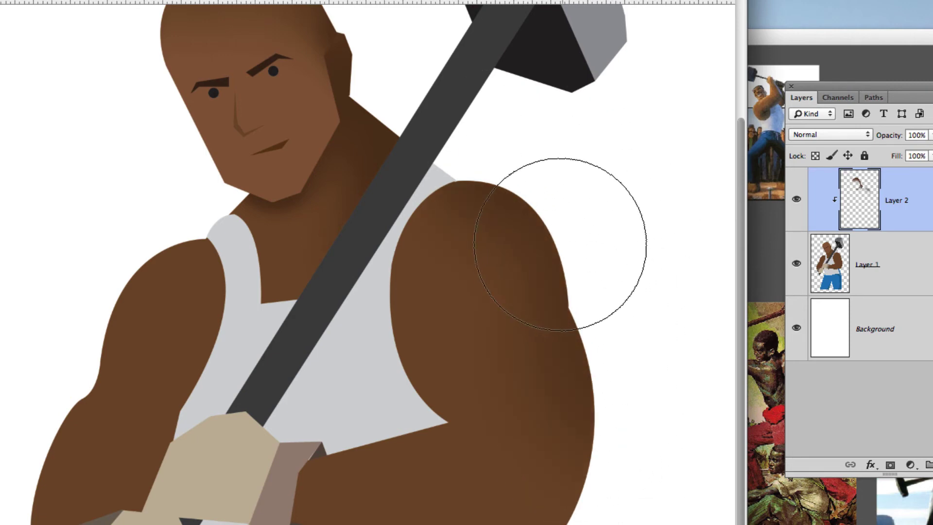
key(bracketleft)
key(bracketleft)
mouse_move(514, 190)
mouse_down()
mouse_move(489, 162)
mouse_move(546, 188)
mouse_move(483, 177)
mouse_up()
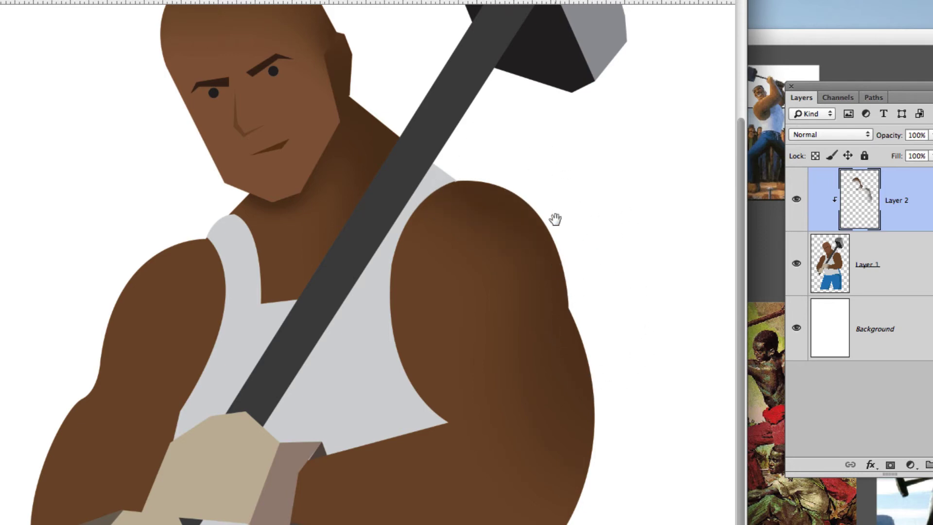
scroll(556, 218, down, 5)
mouse_move(562, 358)
mouse_down()
mouse_move(475, 416)
mouse_move(525, 395)
mouse_move(583, 333)
mouse_up()
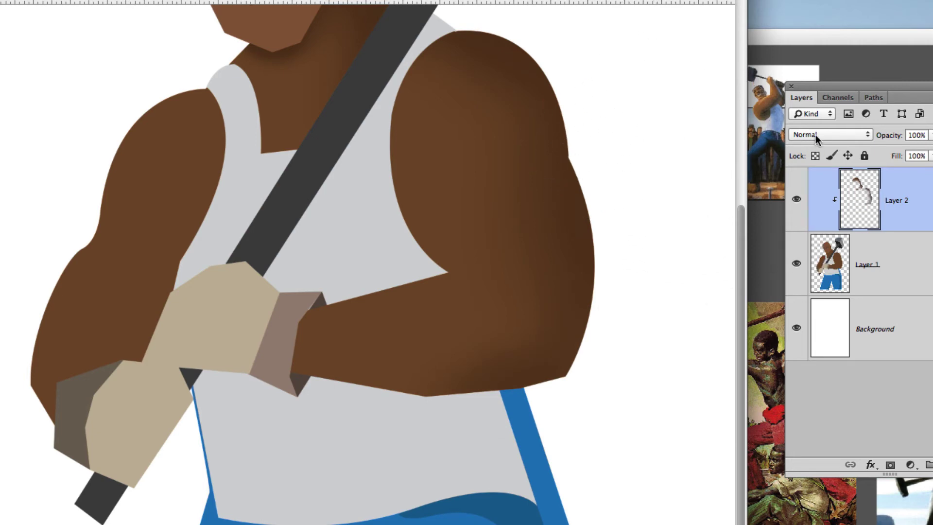
mouse_move(581, 160)
mouse_down()
mouse_move(589, 188)
mouse_move(565, 318)
mouse_move(515, 368)
mouse_move(432, 372)
mouse_move(364, 359)
mouse_move(289, 320)
mouse_move(280, 383)
mouse_move(286, 357)
mouse_move(297, 356)
mouse_move(313, 418)
mouse_move(305, 431)
mouse_move(289, 323)
mouse_move(279, 389)
mouse_move(284, 333)
mouse_move(321, 420)
mouse_move(285, 338)
mouse_move(285, 386)
mouse_move(333, 312)
mouse_up()
- Set the foreground colour to the deeper brown #3e2612
key(bracketleft)
key(bracketleft)
key(bracketleft)
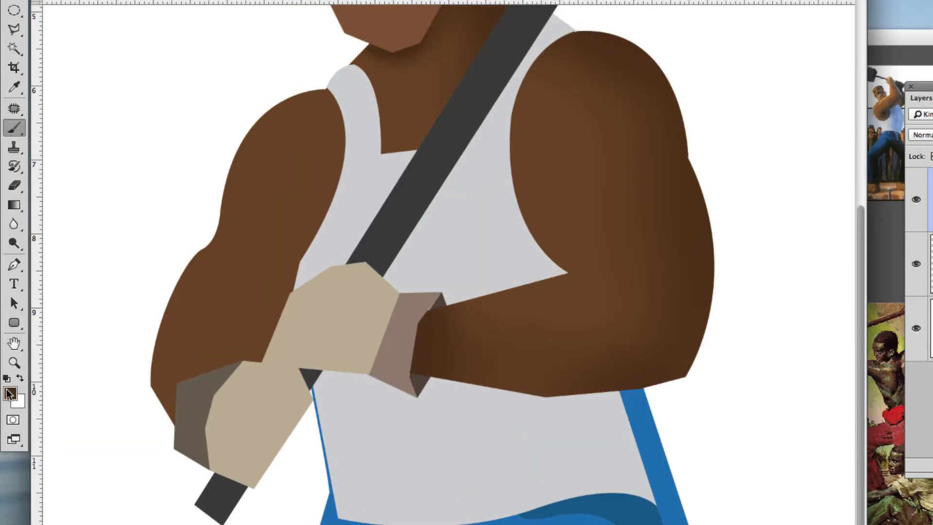
click(10, 393)
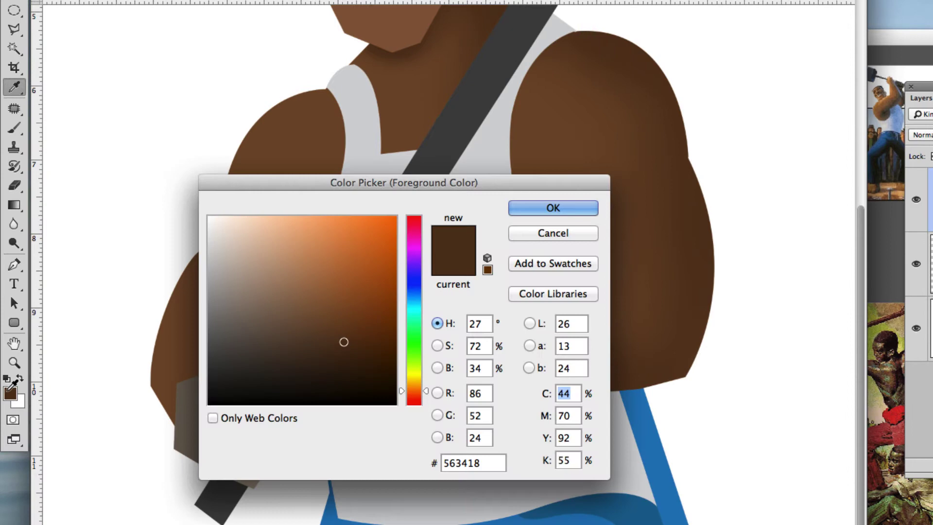
click(342, 359)
click(549, 208)
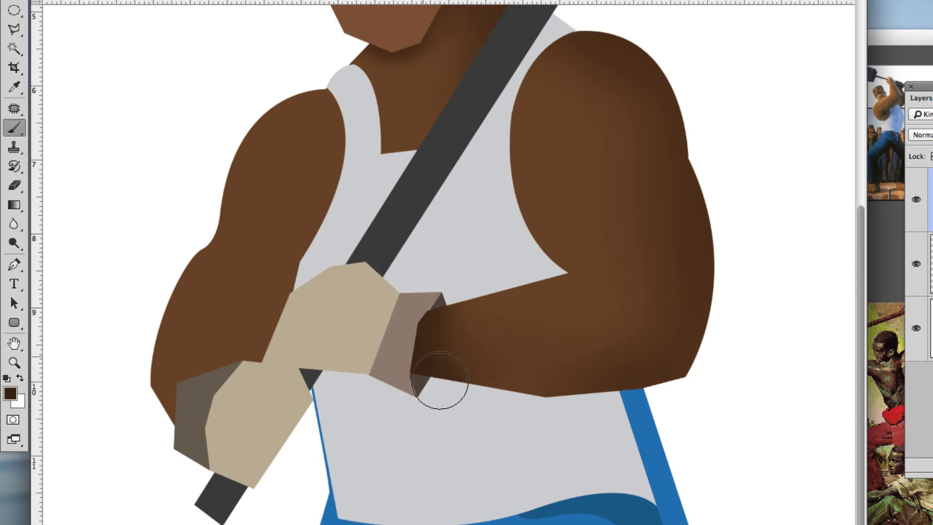
- Brush deeper shadows along the forearm edges, armpit, inner upper arm and shoulder edge
drag(557, 399, 496, 385)
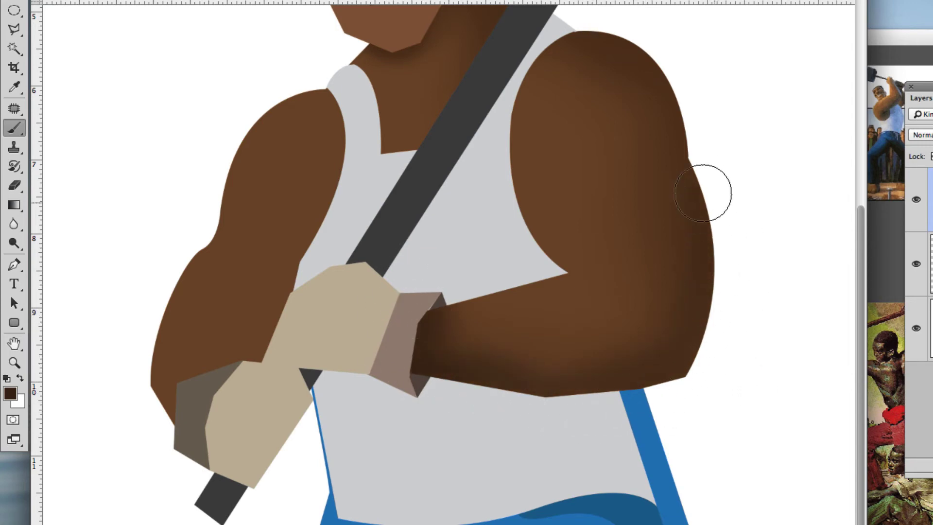
drag(534, 250, 505, 209)
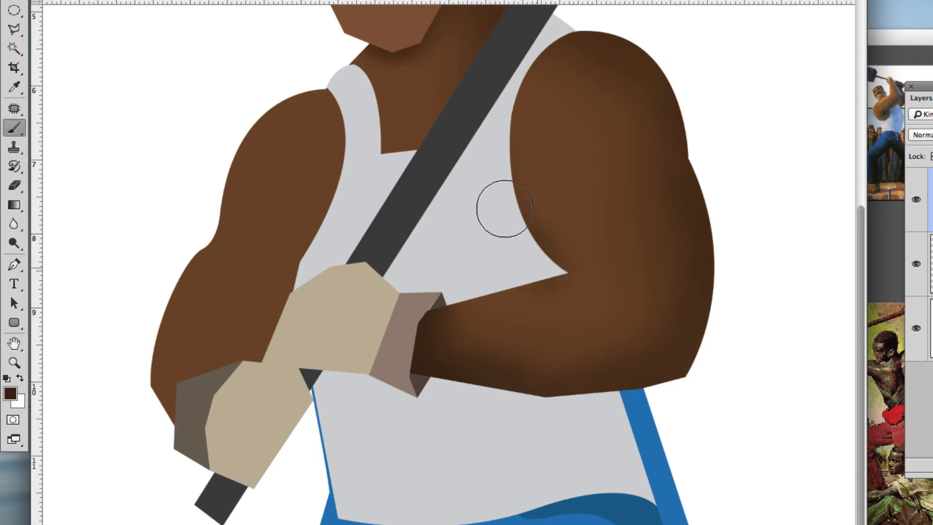
drag(507, 165, 514, 140)
drag(571, 290, 457, 293)
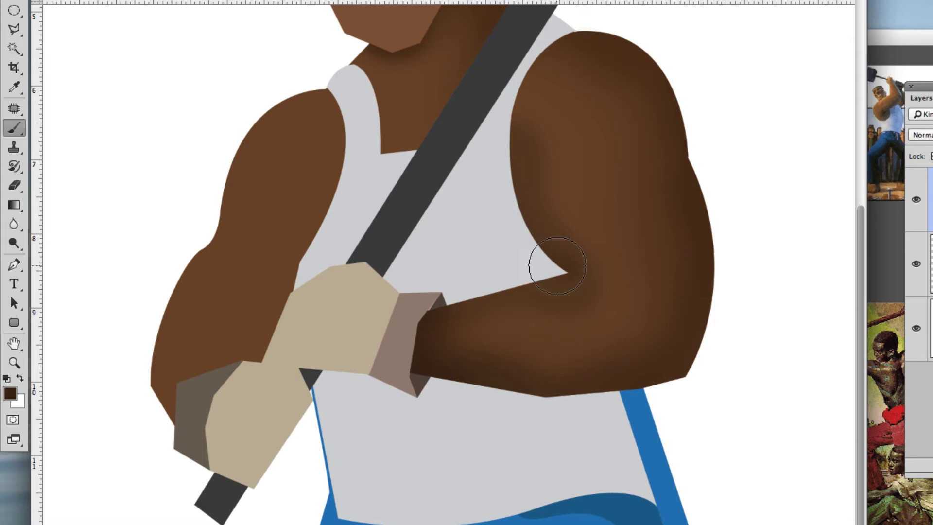
drag(516, 85, 515, 67)
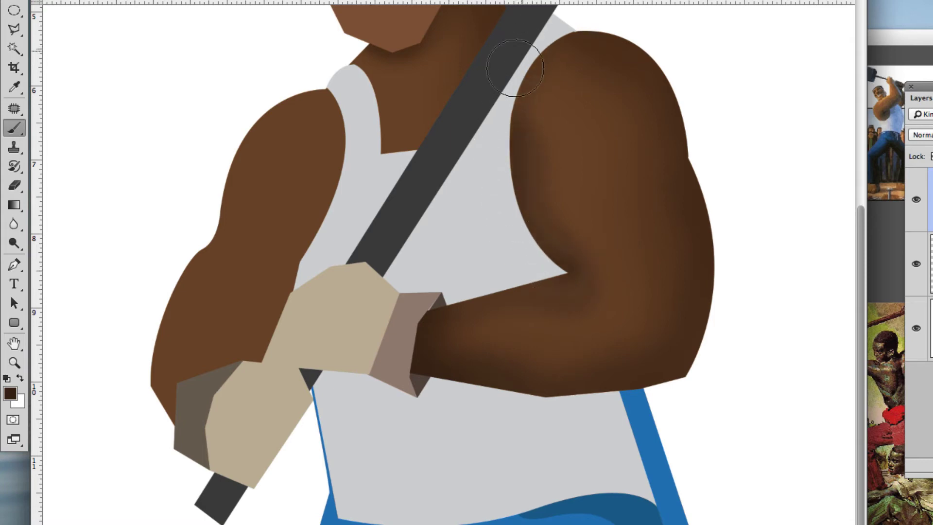
mouse_move(501, 165)
mouse_down()
mouse_move(491, 298)
mouse_move(498, 376)
mouse_up()
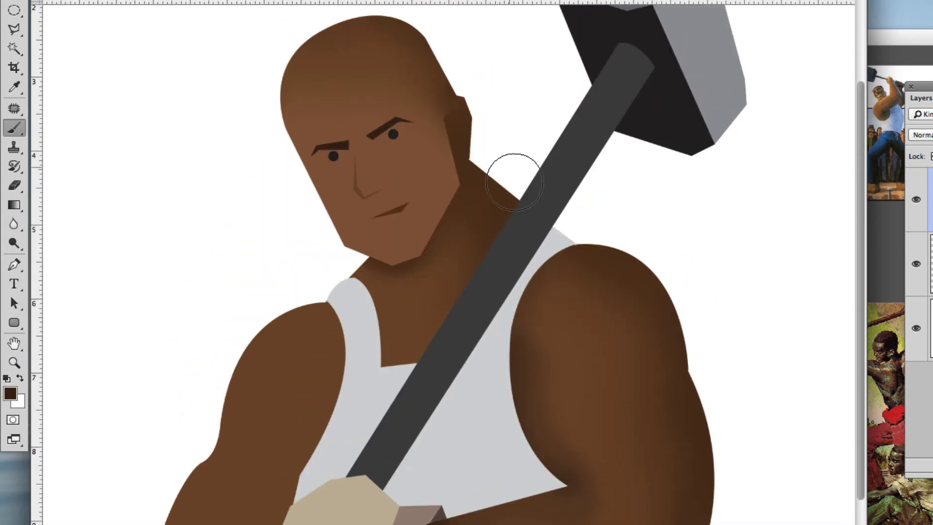
mouse_move(583, 249)
mouse_down()
mouse_move(658, 275)
mouse_move(552, 244)
mouse_up()
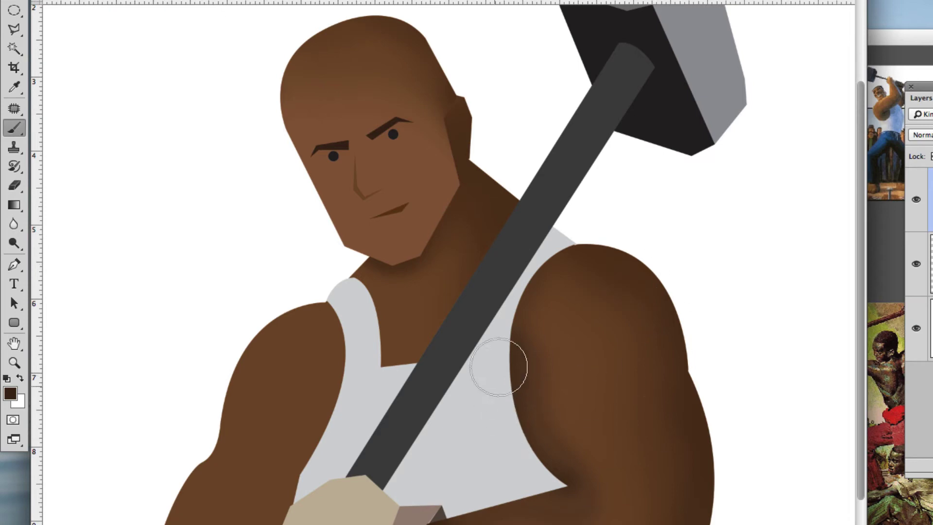
key(w)
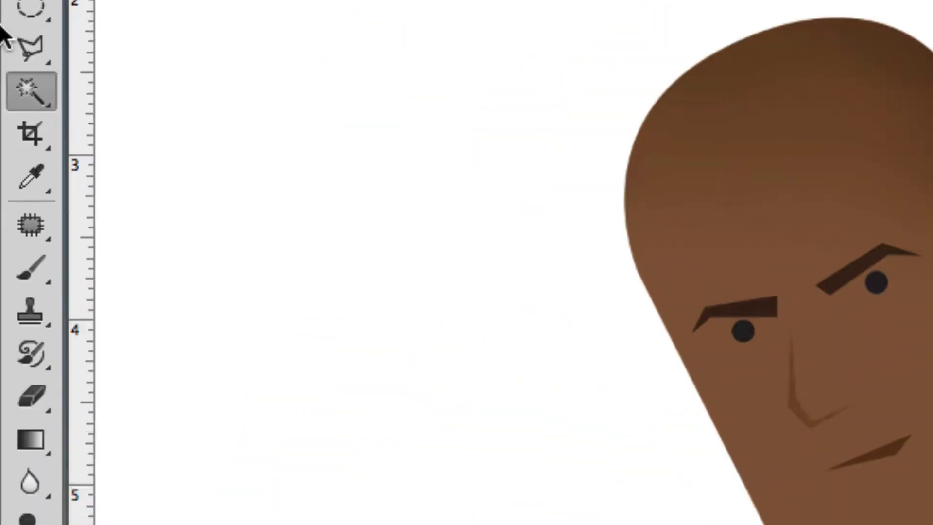
- Outline the left side of John Henry's face from temple to chin with a Polygonal Lasso selection
click(18, 35)
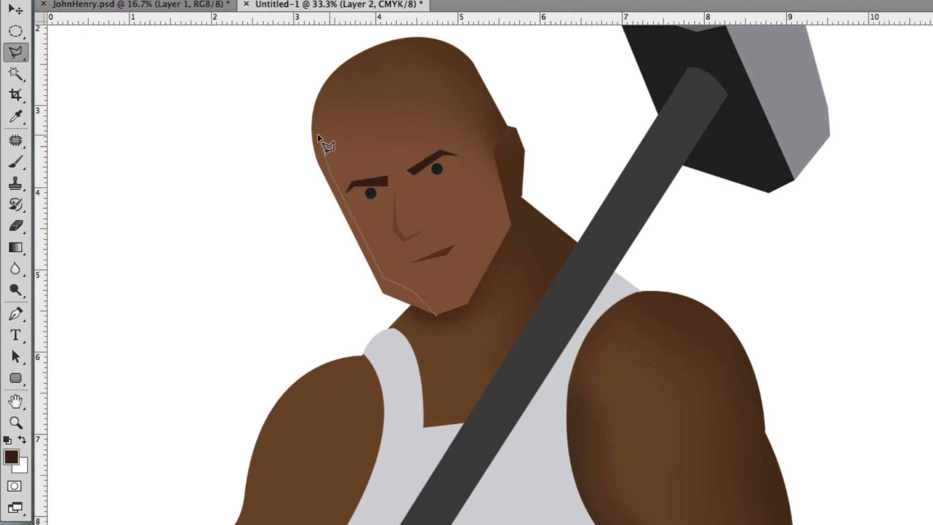
click(297, 153)
click(358, 298)
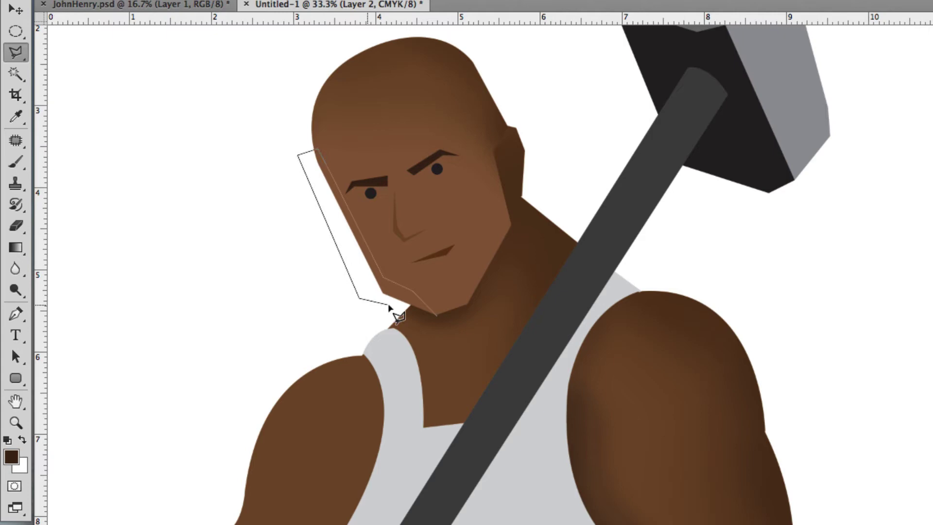
click(412, 307)
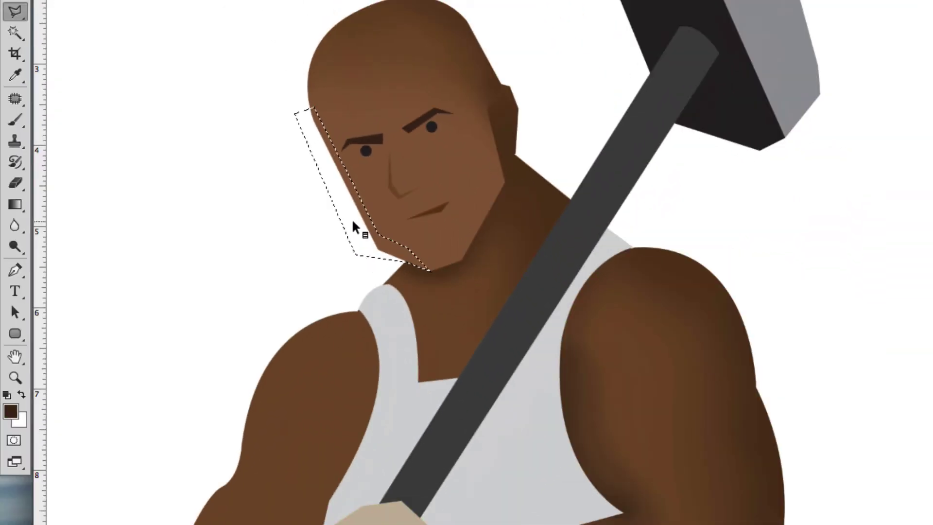
- Sample the face's brown and lighten it in the Foreground Color picker for a highlight
key(b)
alt+click(488, 213)
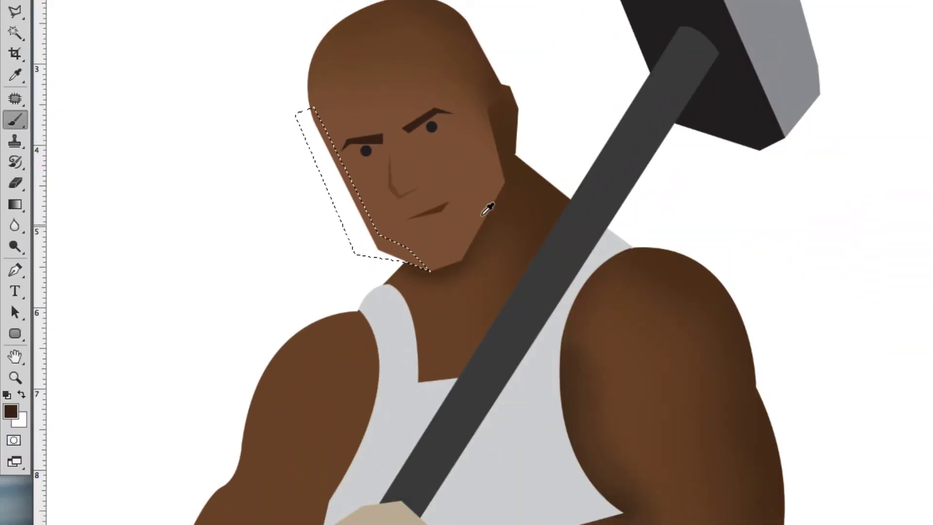
alt+click(379, 172)
click(10, 412)
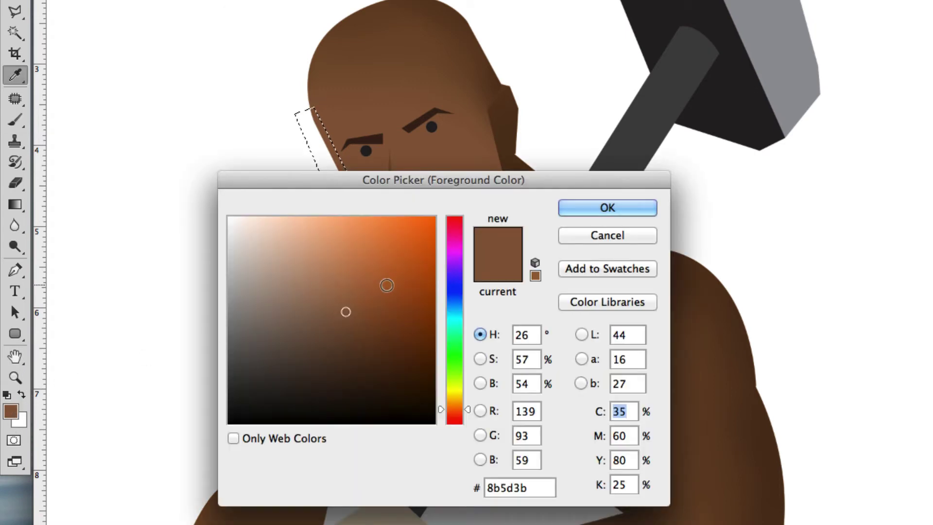
drag(364, 309, 348, 276)
click(607, 208)
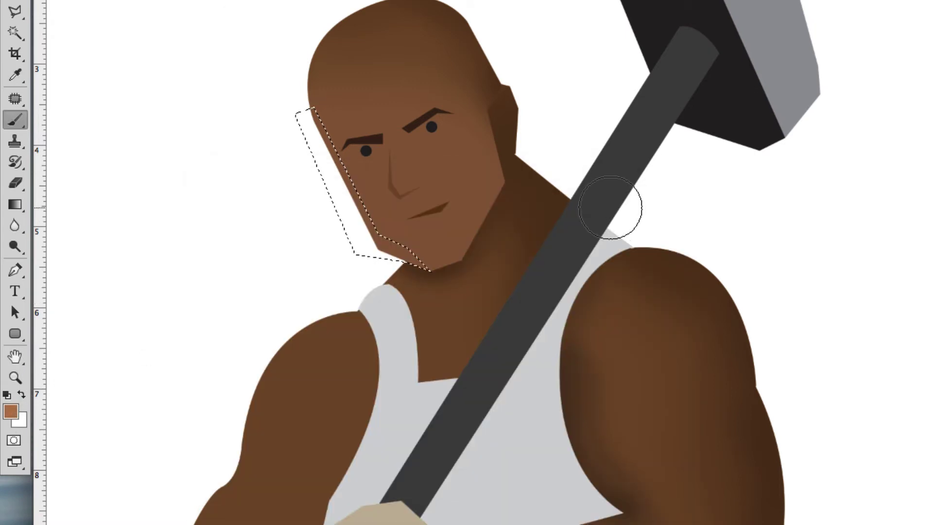
- Deselect and brush the lighter brown highlight down the face's left edge to the chin
key(ctrl+d)
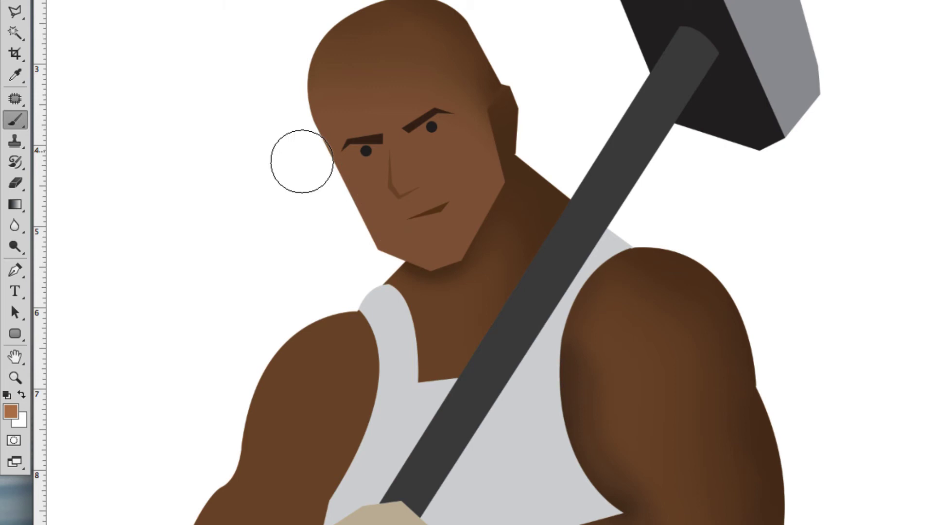
mouse_move(302, 161)
mouse_down()
mouse_move(287, 119)
mouse_move(364, 242)
mouse_move(416, 267)
mouse_move(365, 251)
mouse_move(426, 279)
mouse_move(342, 222)
mouse_move(298, 83)
mouse_up()
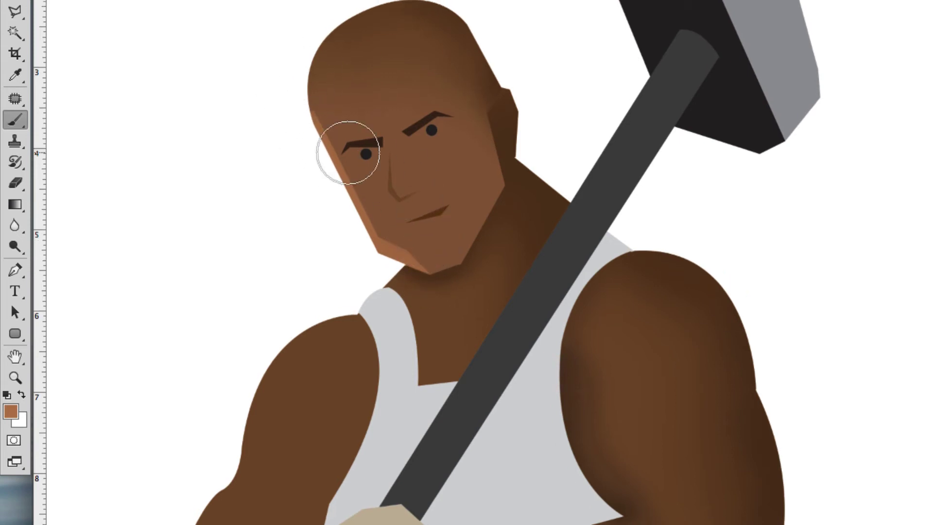
key(super+equal)
scroll(347, 152, up, 10)
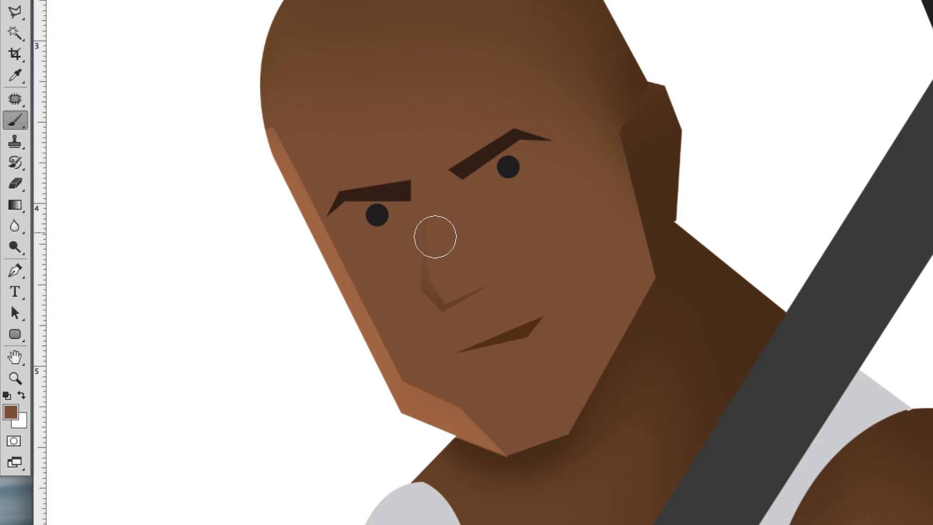
- Paint over the old nose lines with face brown, then sample the darker neck brown with a larger brush
mouse_move(430, 232)
mouse_down()
mouse_move(436, 265)
mouse_move(468, 282)
mouse_up()
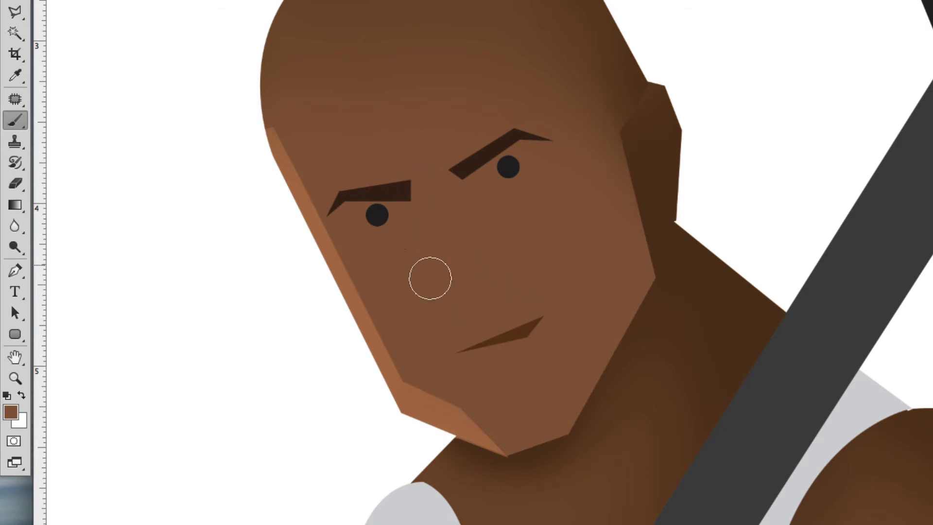
click(15, 12)
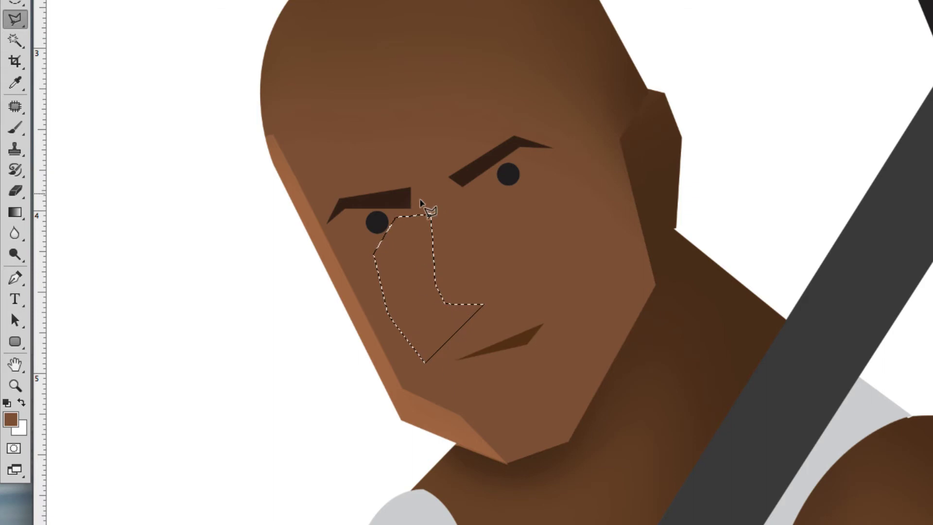
click(15, 127)
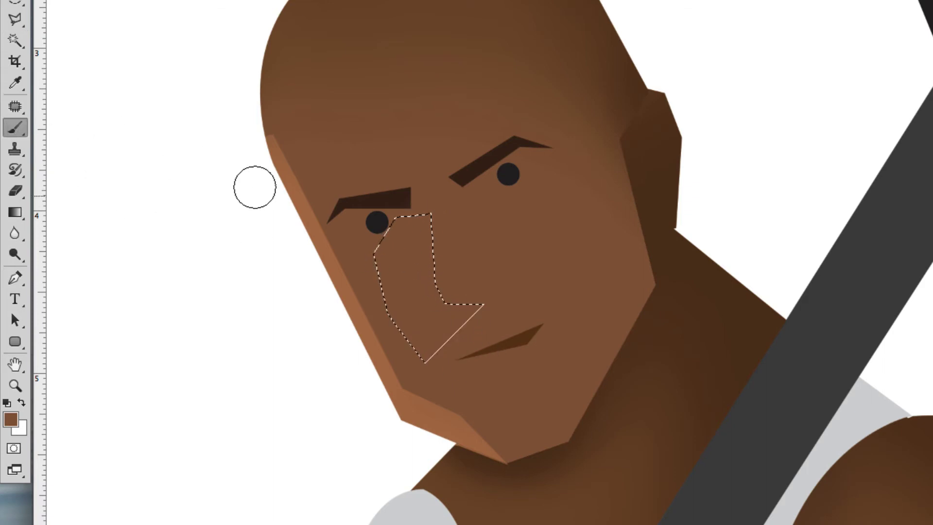
alt+click(714, 272)
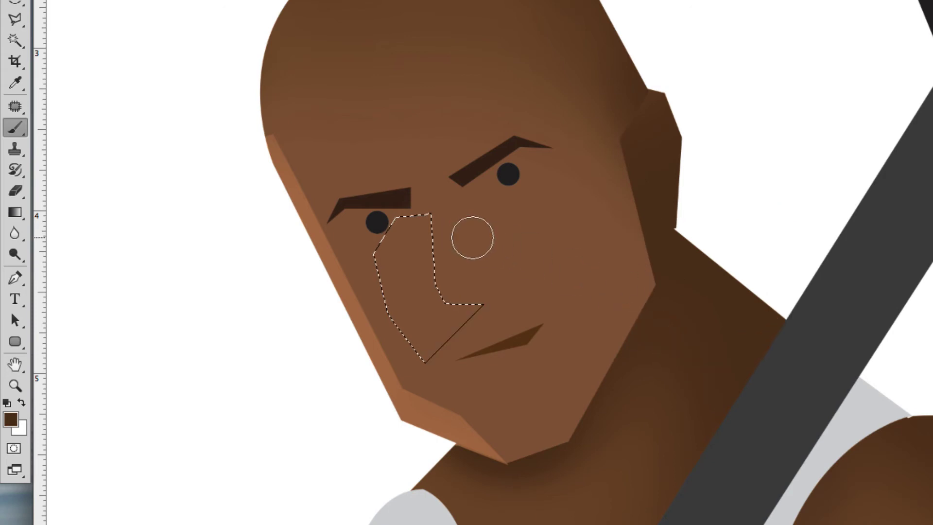
key(bracketright)
key(bracketright)
key(bracketright)
key(bracketright)
key(bracketright)
key(bracketright)
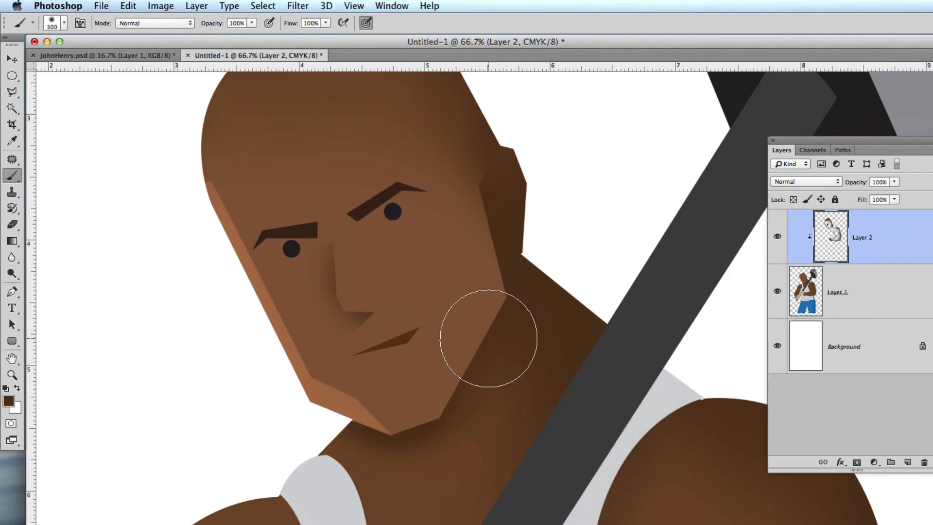
- Fit the whole figure on screen and move the Photoshop and Illustrator windows apart
key(super+0)
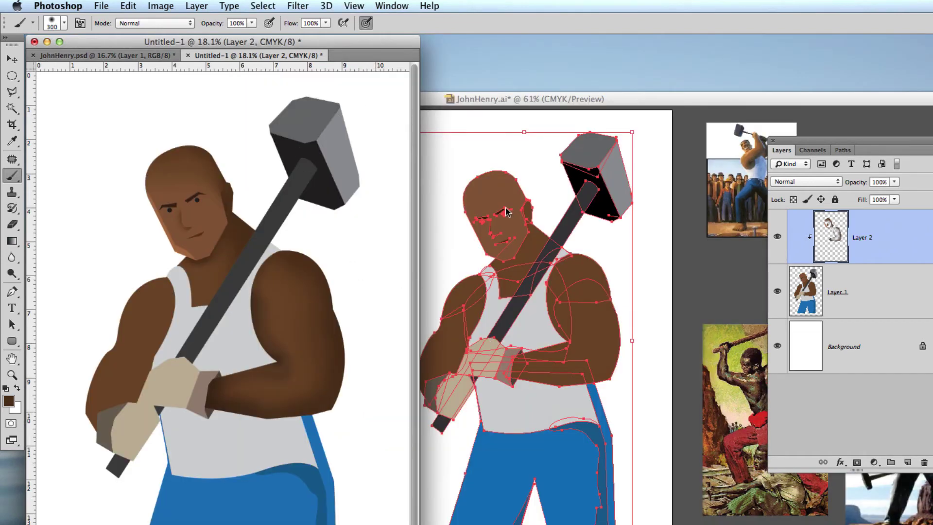
drag(368, 44, 453, 43)
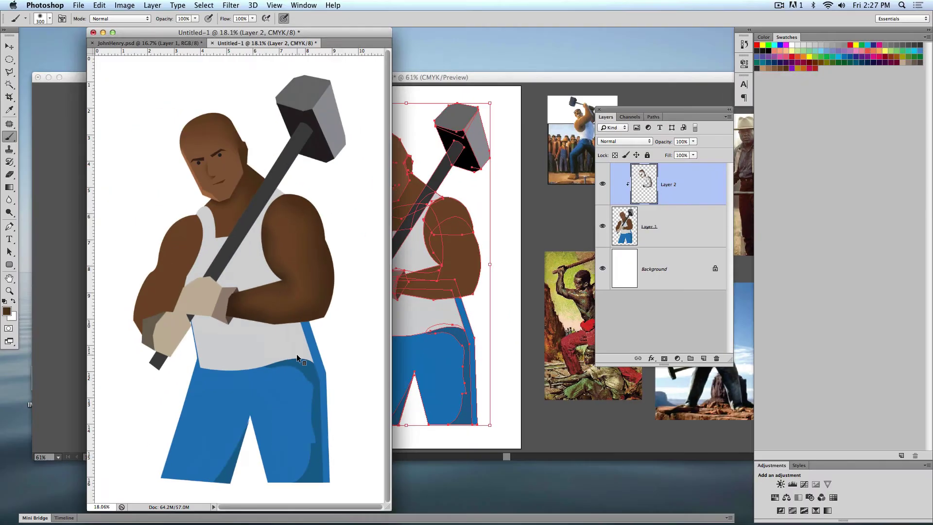
mouse_move(559, 491)
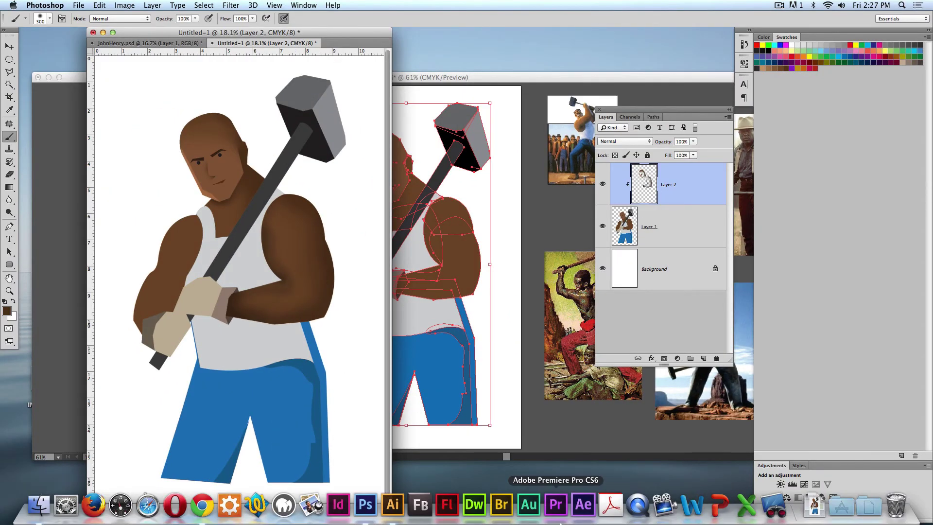
click(465, 408)
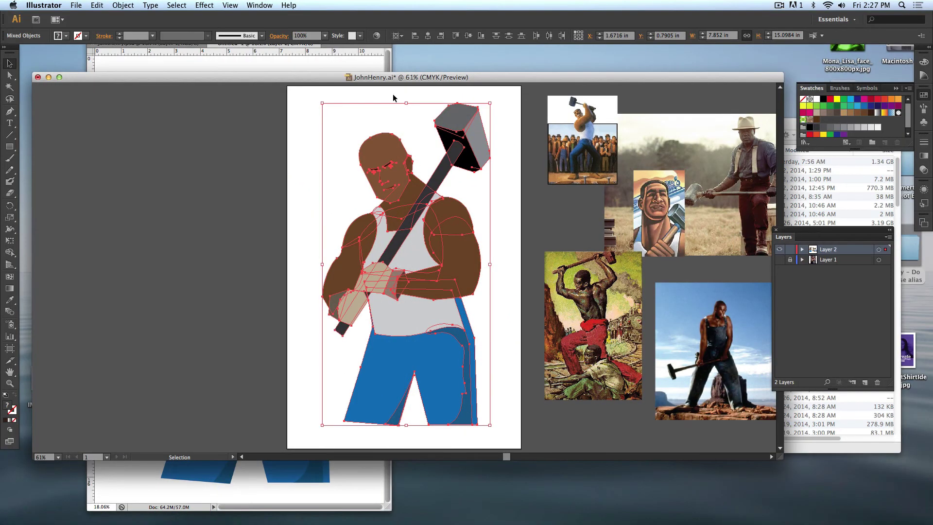
drag(422, 78, 422, 183)
- Return to JohnHenry.psd, widen its window, and bring the Finder folder window forward
click(272, 93)
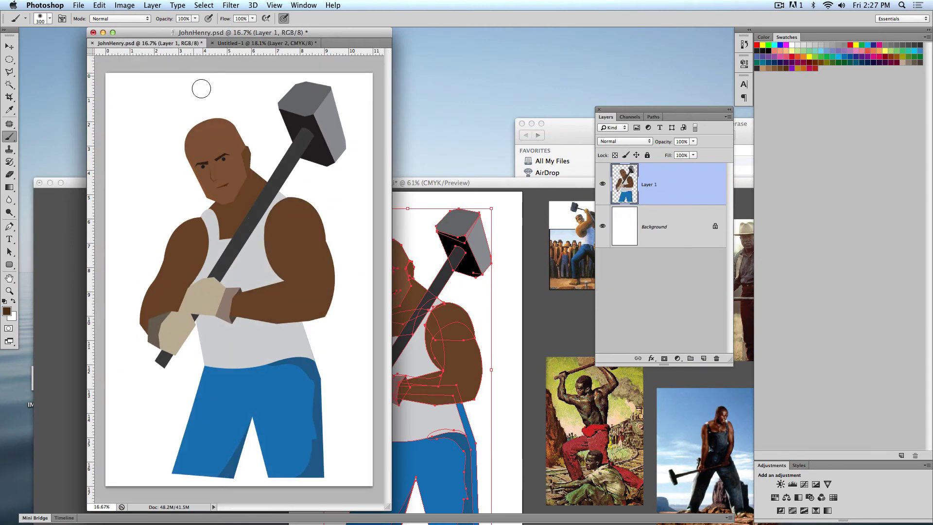
drag(388, 509, 483, 510)
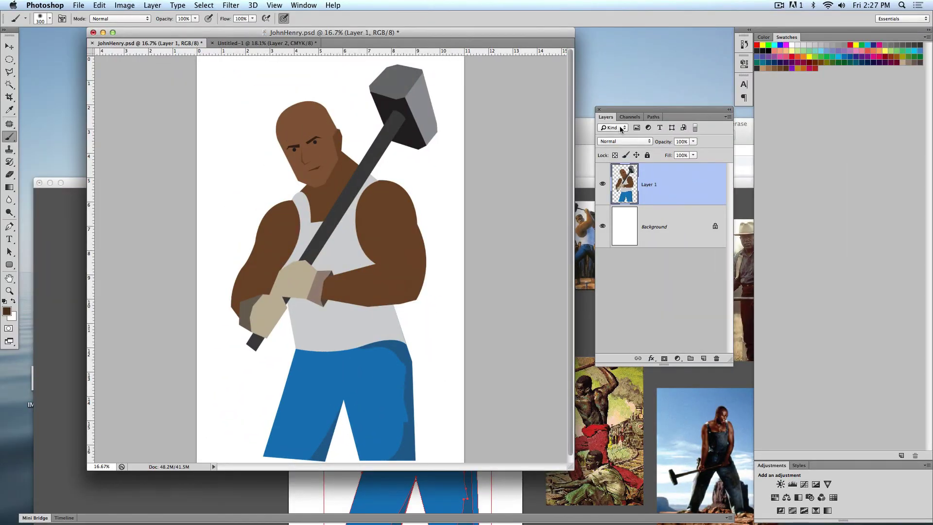
click(588, 134)
- Switch to Firefox and search Google Images for 'sand'
mouse_move(865, 515)
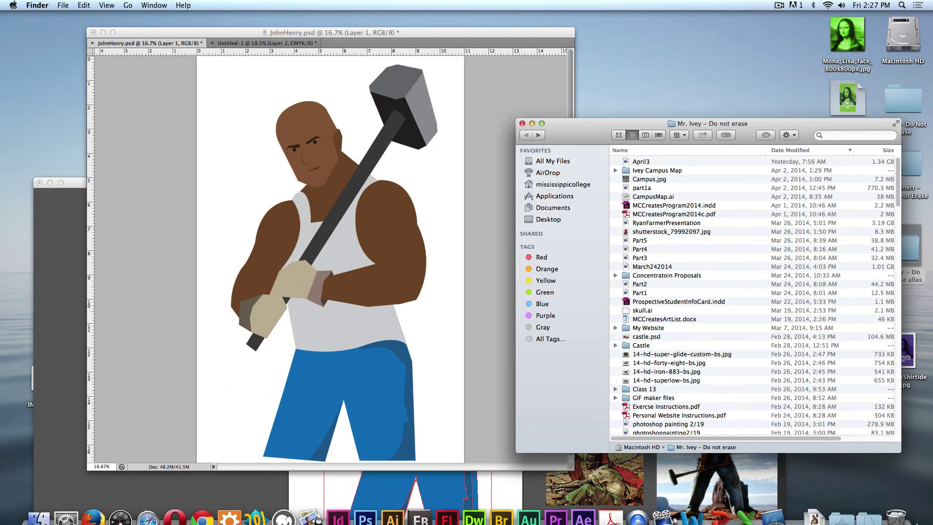
click(100, 506)
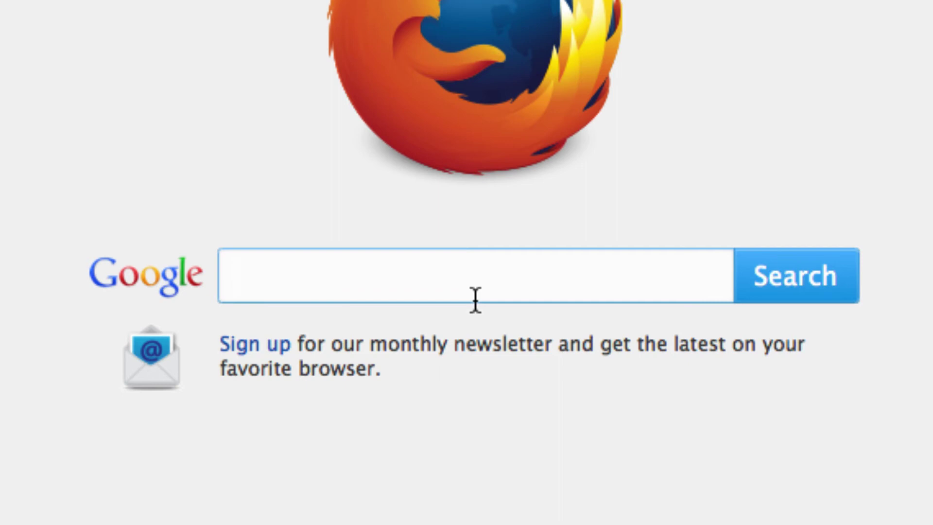
text(sand)
key(Return)
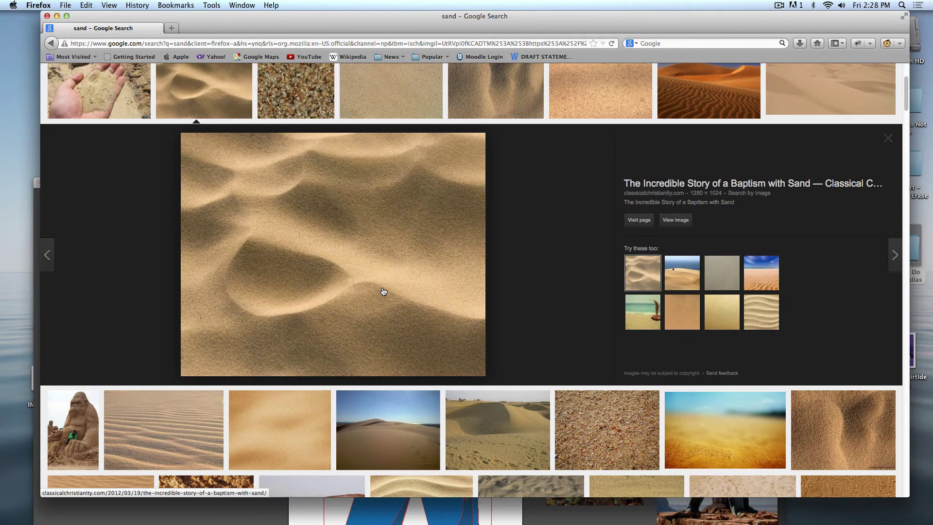
- Open the fine-grained beach sand photo at full size and copy the image
scroll(362, 203, up, 3)
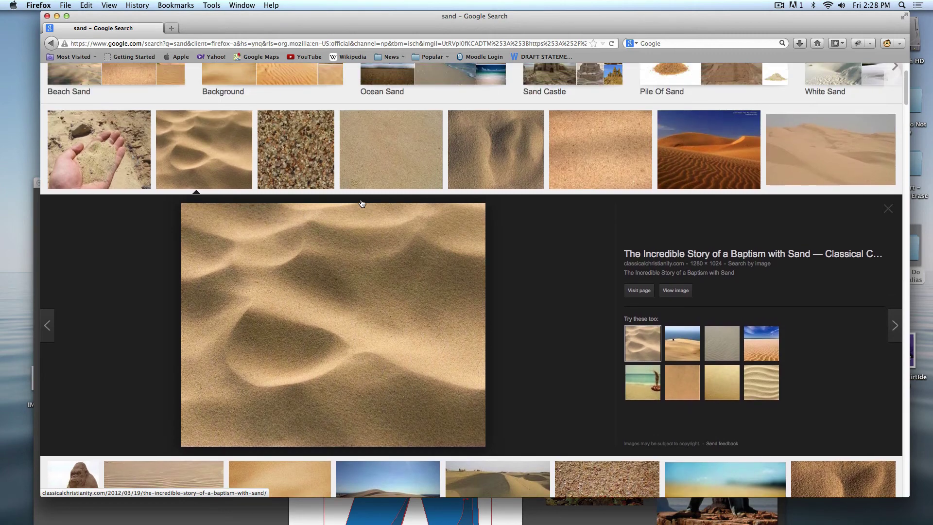
click(600, 156)
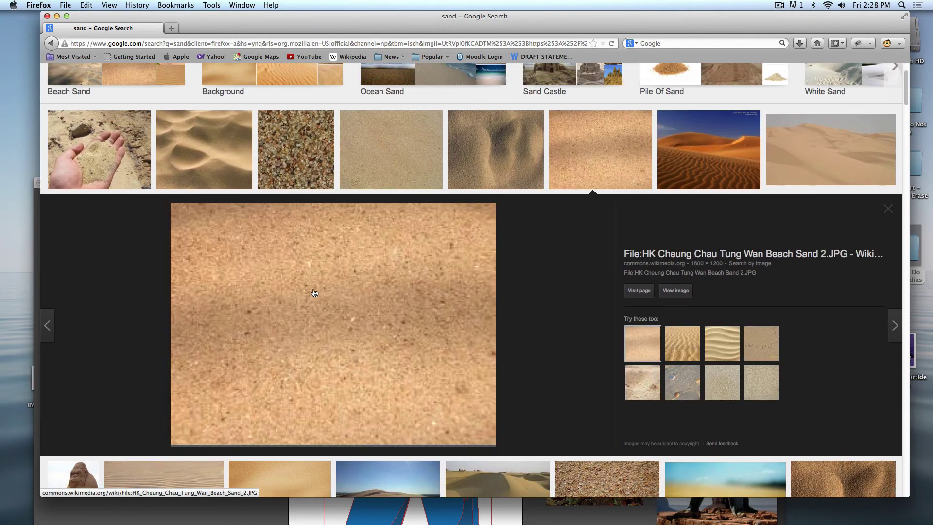
click(675, 290)
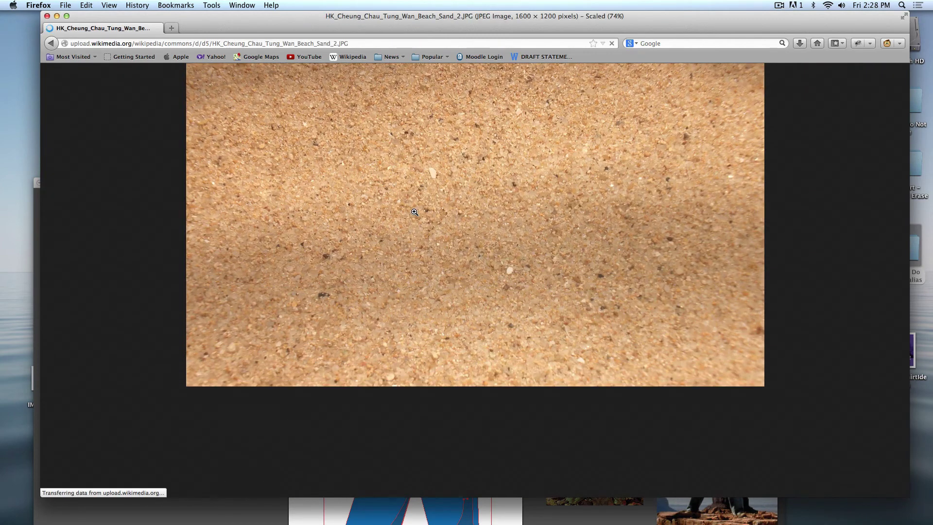
right_click(367, 185)
click(382, 202)
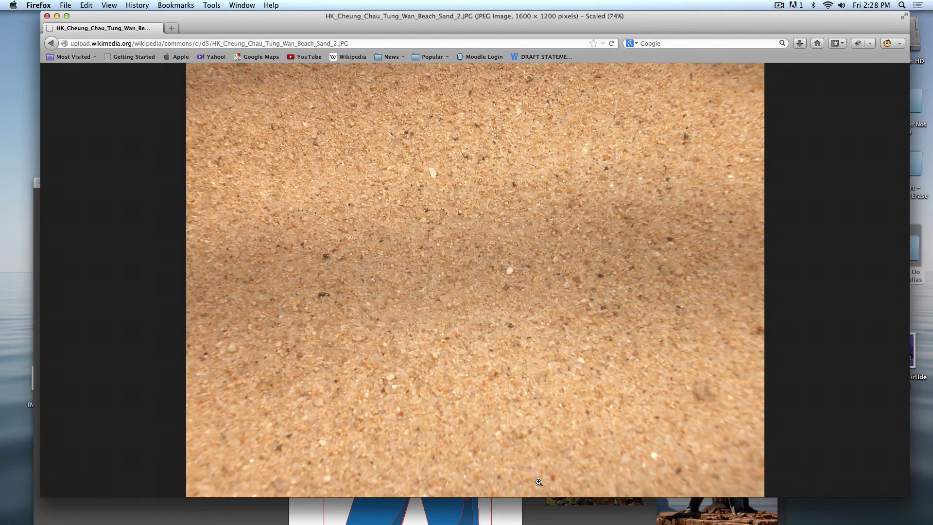
click(516, 505)
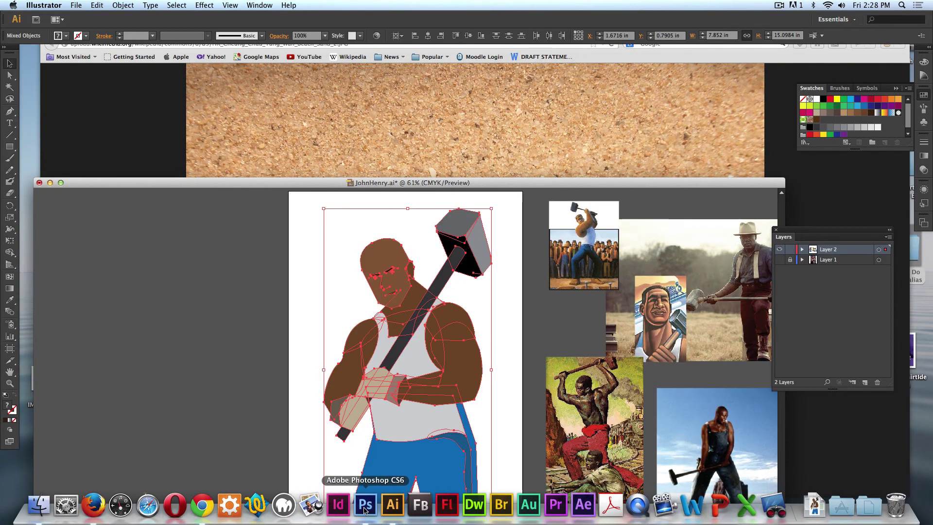
- Paste the sand photo into JohnHenry.psd as a new layer and move it over the jeans
click(364, 506)
click(17, 47)
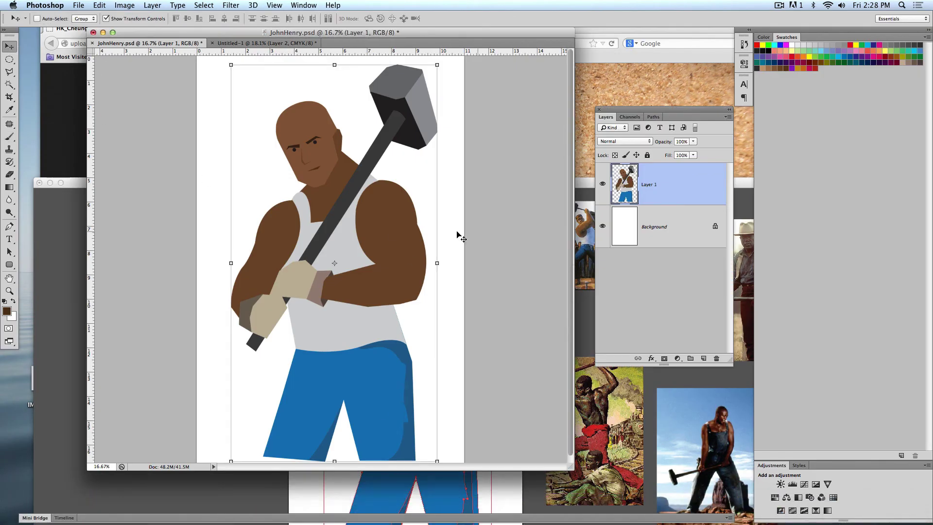
key(super+v)
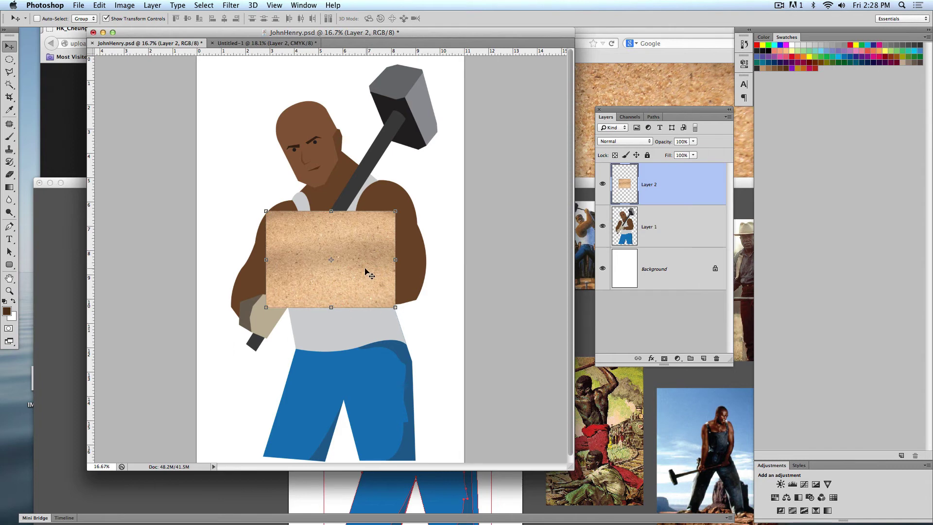
drag(367, 270, 350, 396)
- Scale the sand layer up to about 142%, clip it to the figure, and hide it
key(super+t)
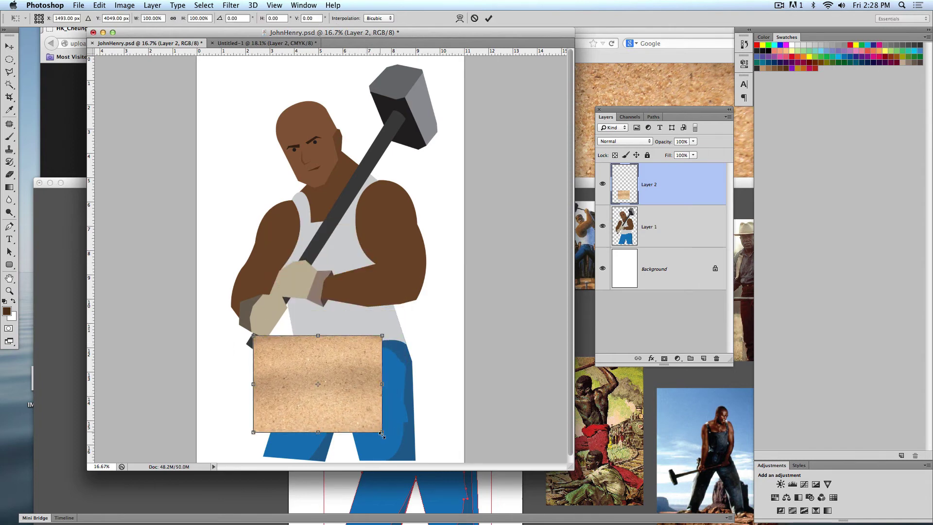
drag(383, 431, 438, 471)
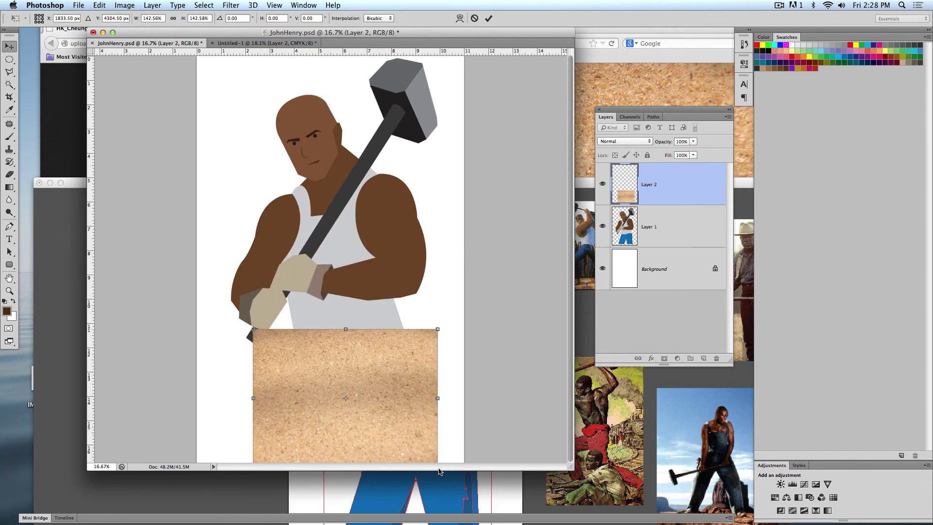
key(Return)
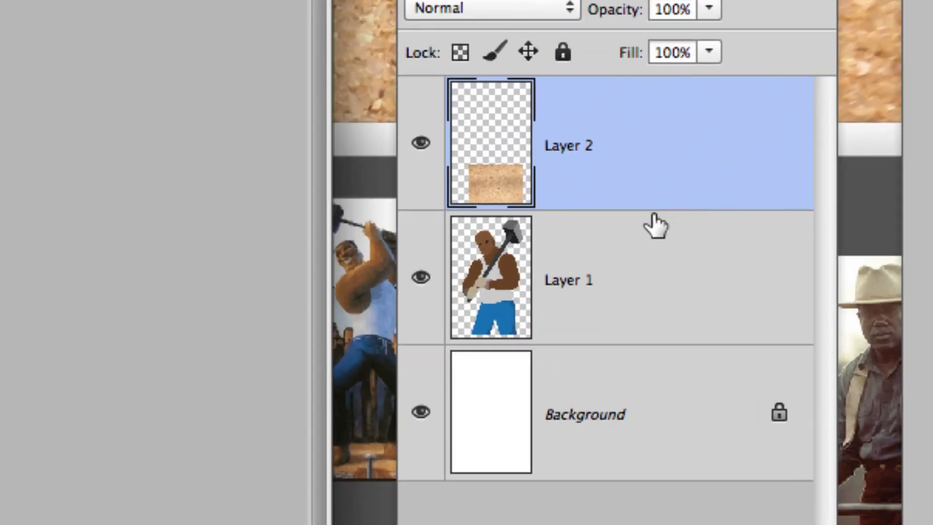
alt+click(675, 203)
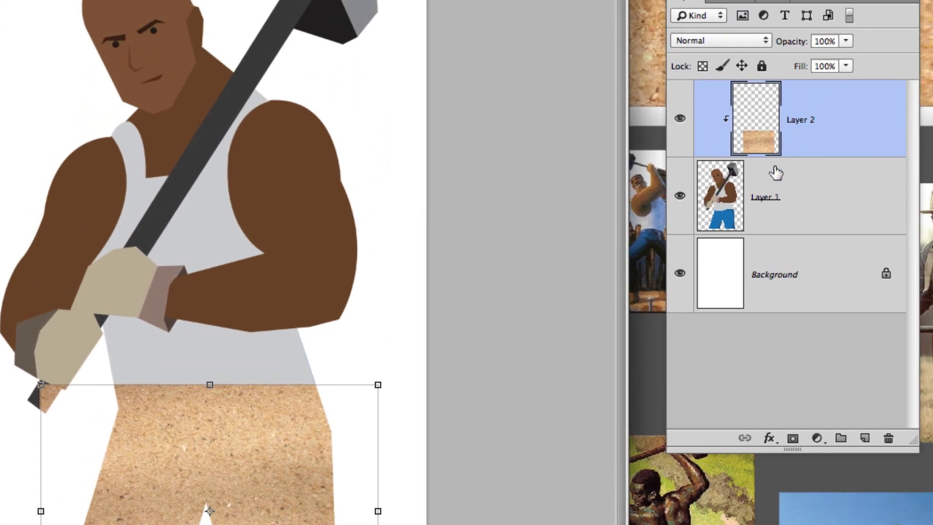
click(679, 121)
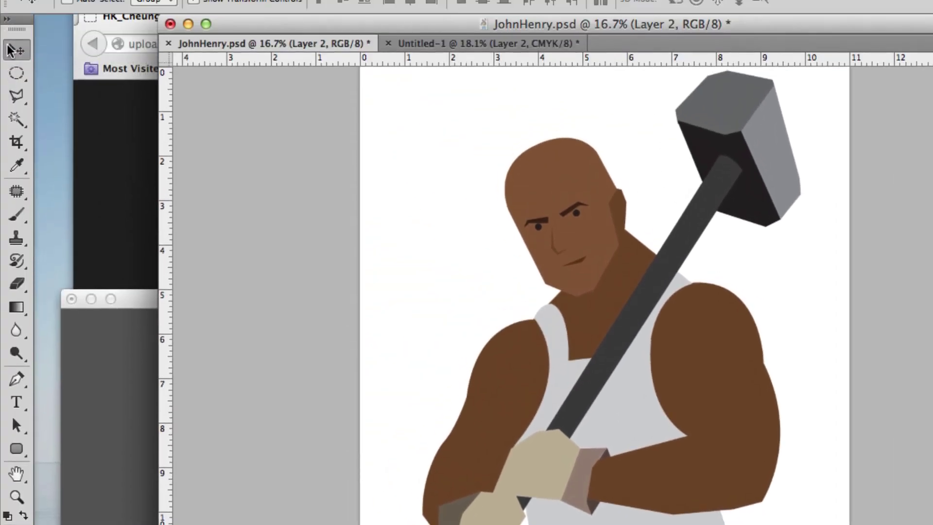
- Magic Wand-select the light and dark blue pants areas, show Layer 2, and mask it to them
key(w)
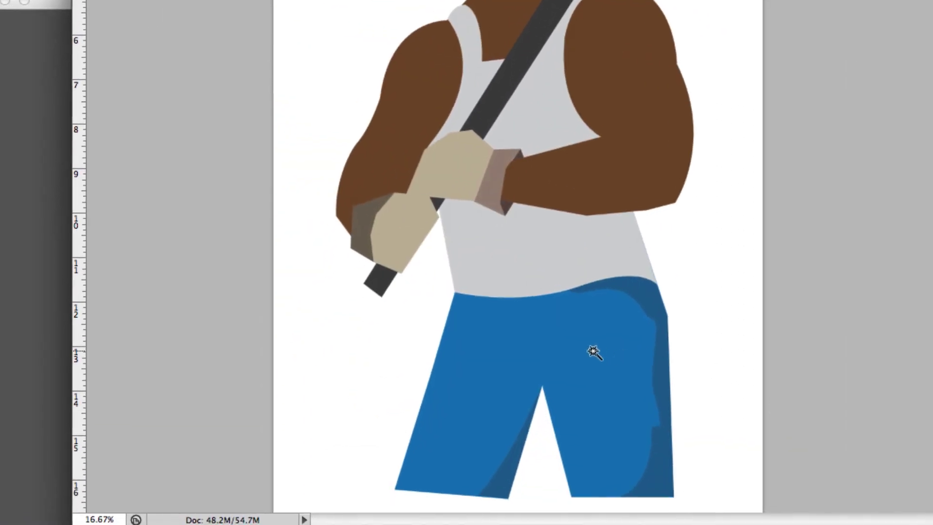
click(593, 351)
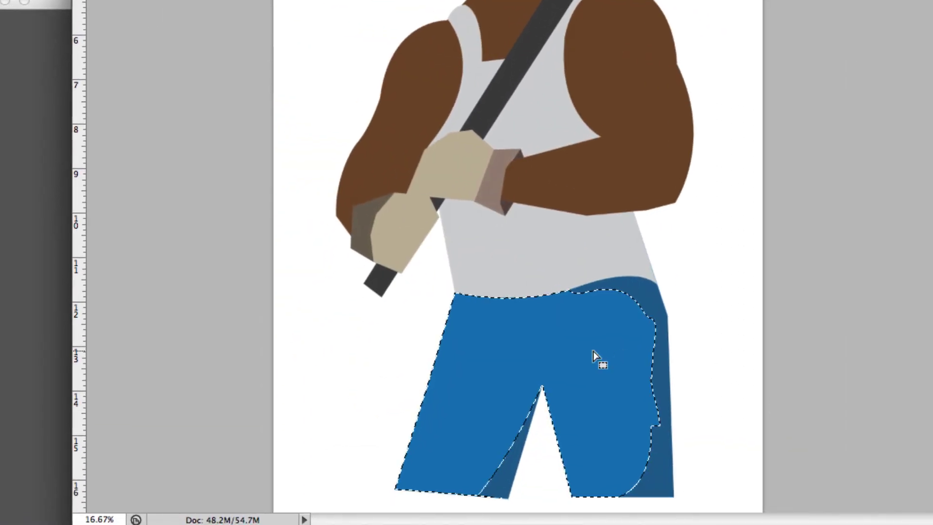
shift+click(642, 297)
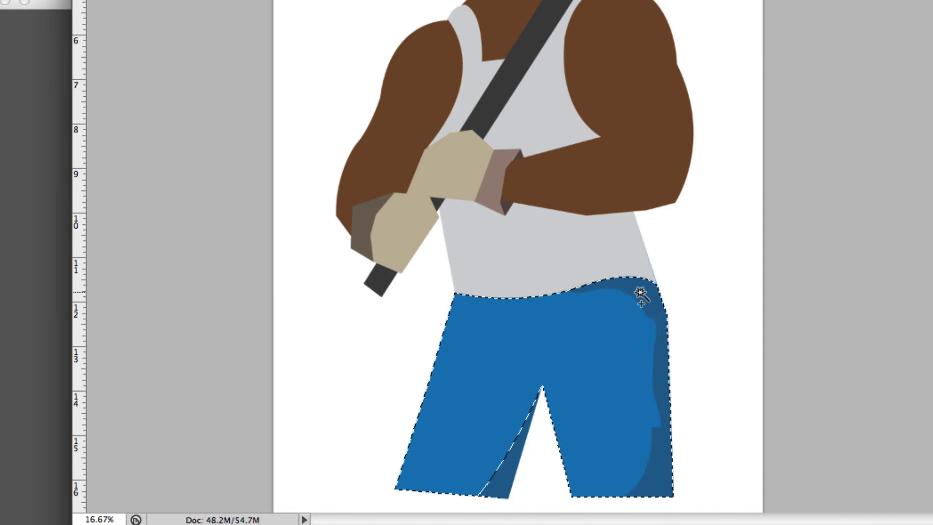
shift+click(515, 468)
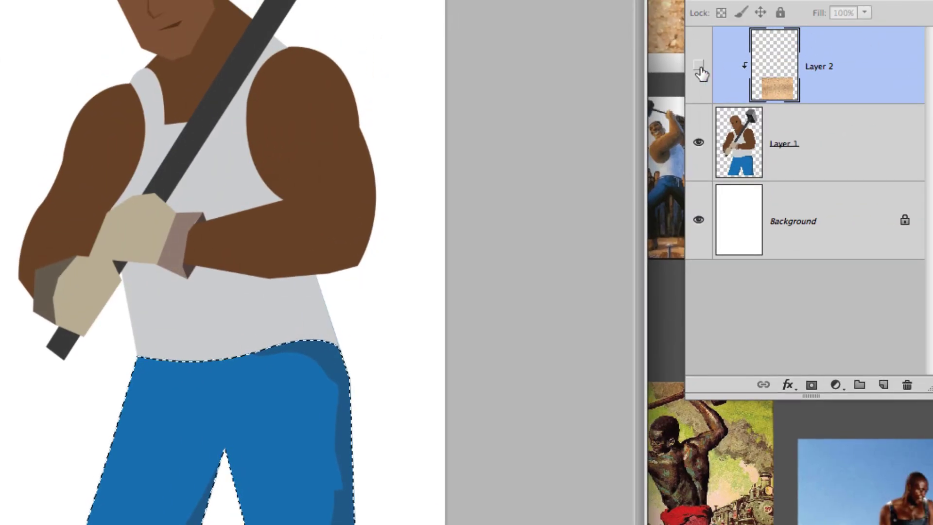
click(763, 3)
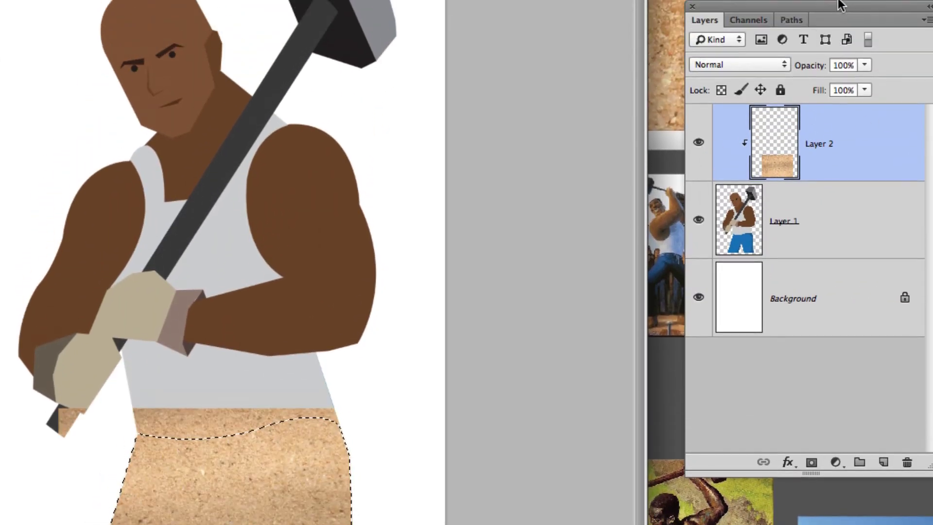
drag(848, 0, 510, 199)
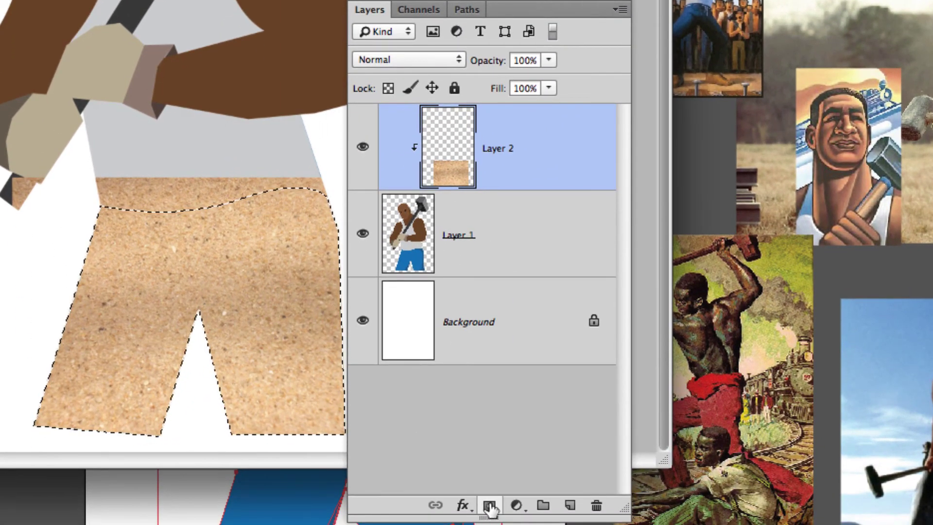
click(489, 506)
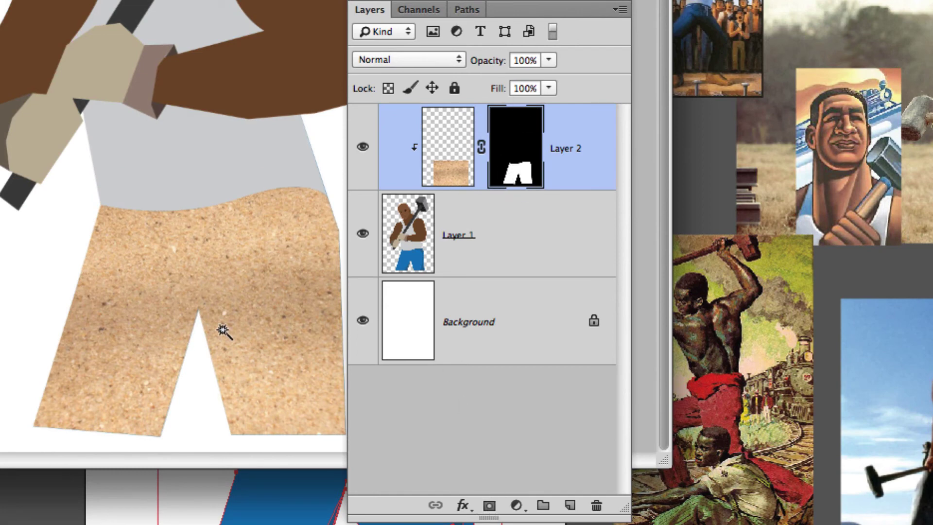
- Add a new layer clipped to the sand layer and set the sand layer to Color Burn
click(457, 58)
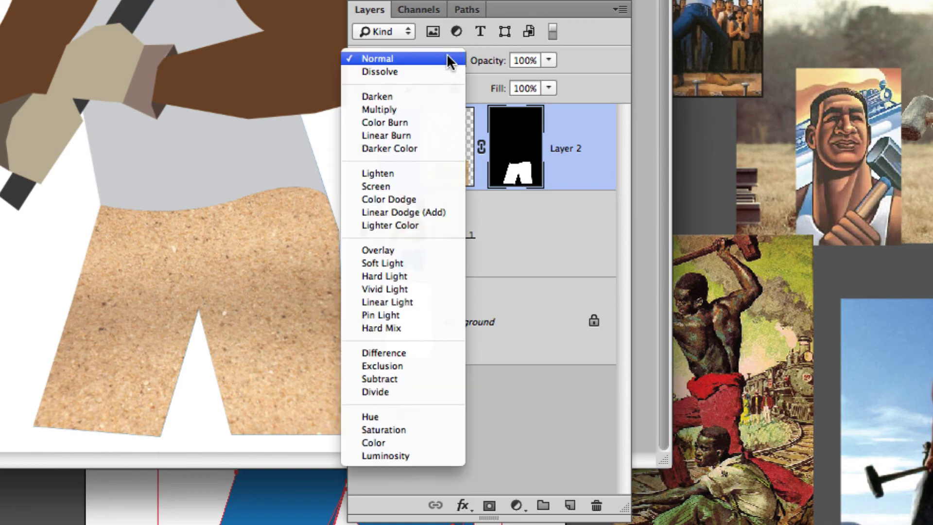
click(415, 249)
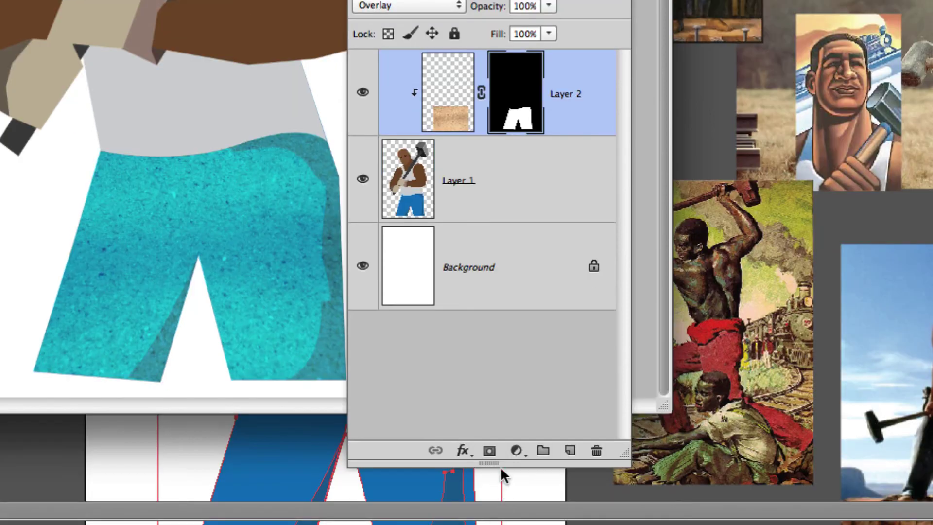
click(570, 505)
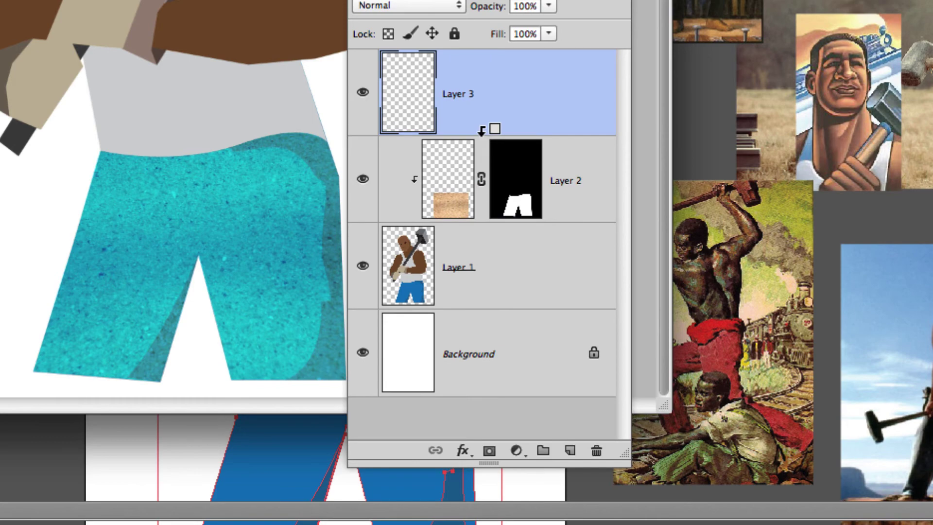
alt+click(481, 140)
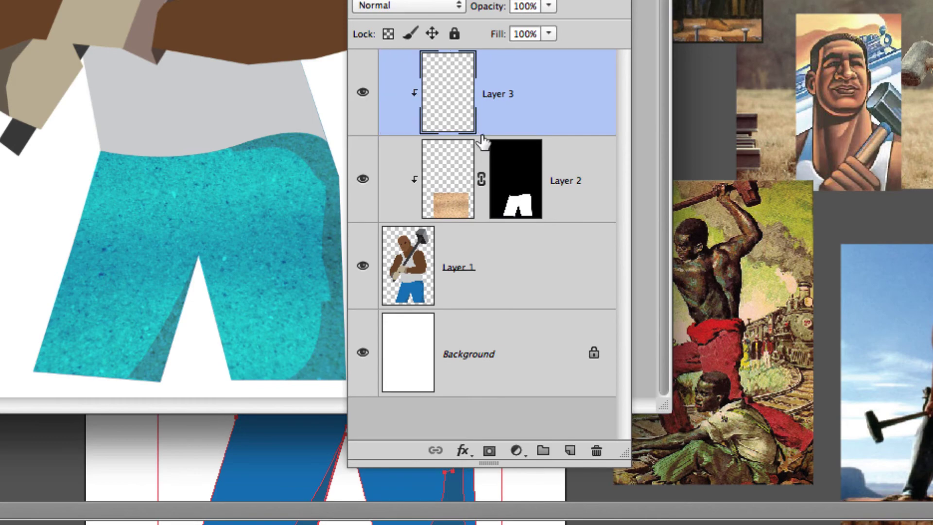
click(458, 173)
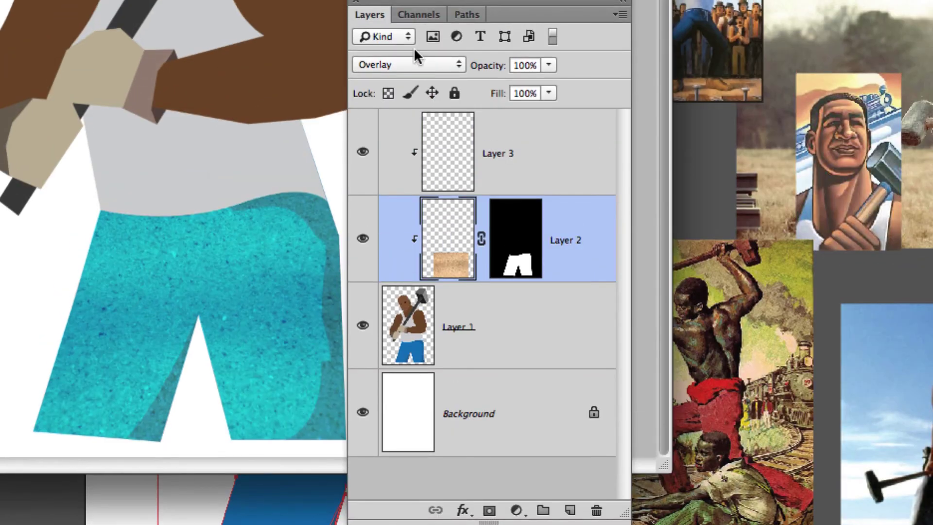
click(412, 64)
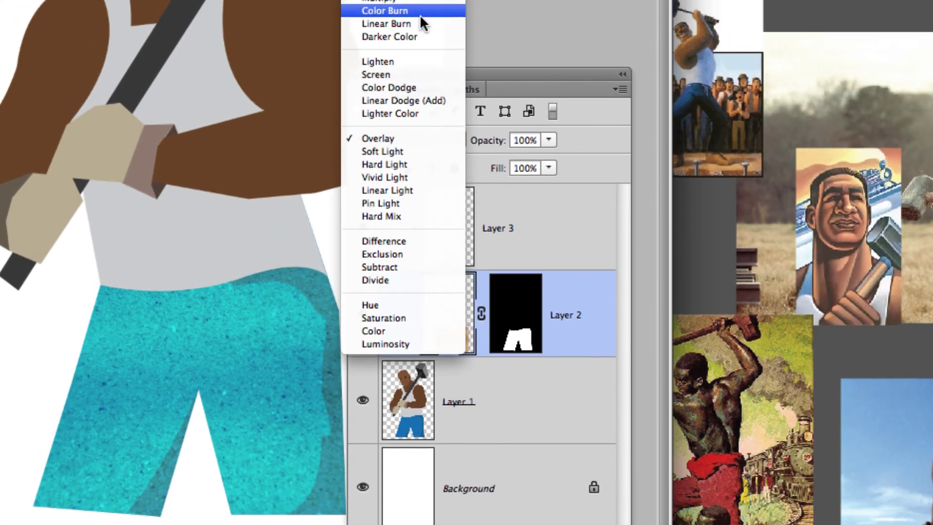
click(420, 11)
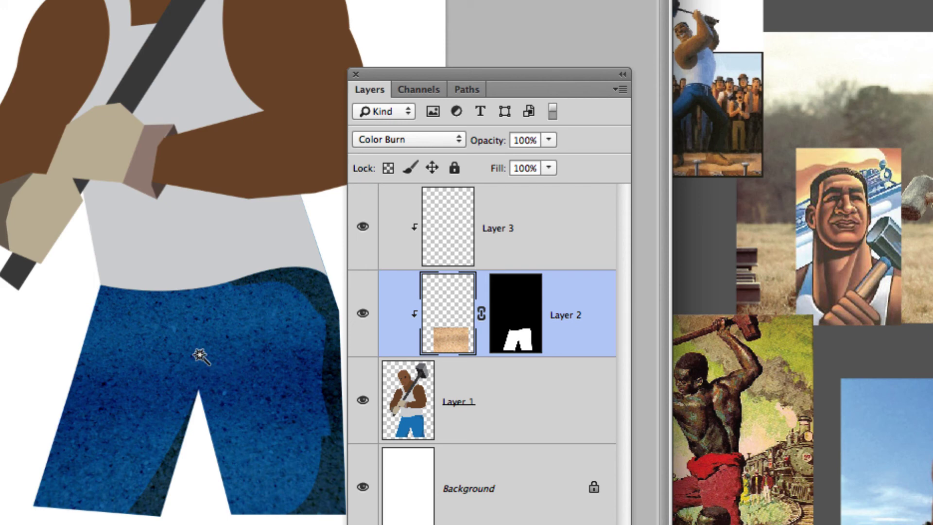
- Paint soft shadow strokes down the jeans' right edge on the new Normal-blend layer
click(544, 239)
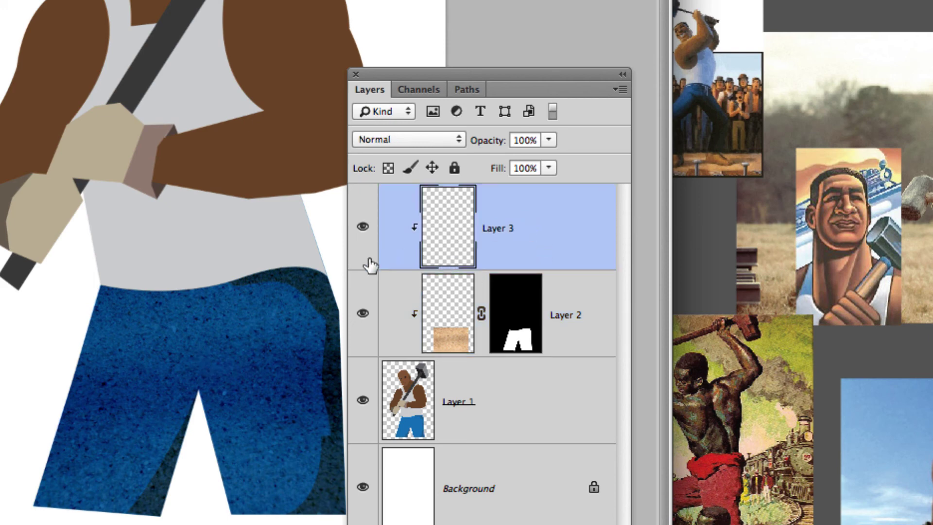
key(b)
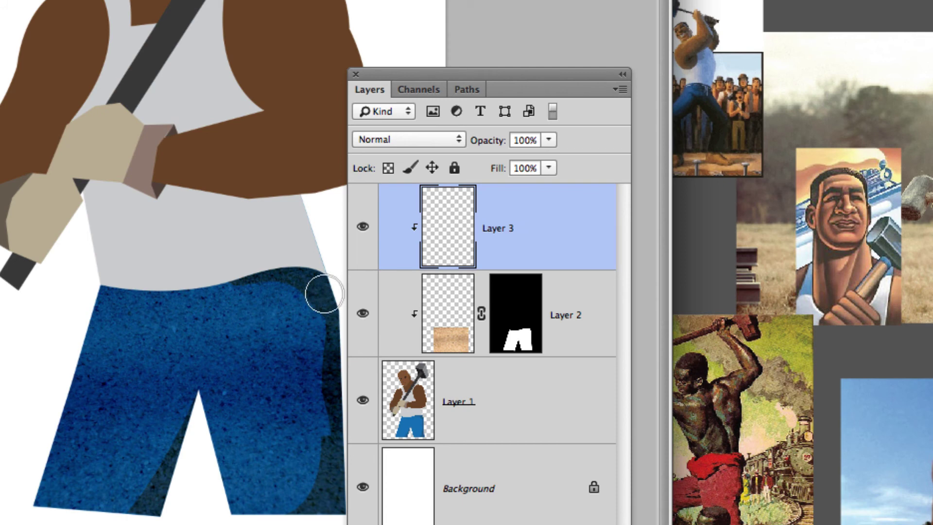
mouse_move(317, 309)
mouse_down()
mouse_move(293, 298)
mouse_move(304, 327)
mouse_up()
click(417, 139)
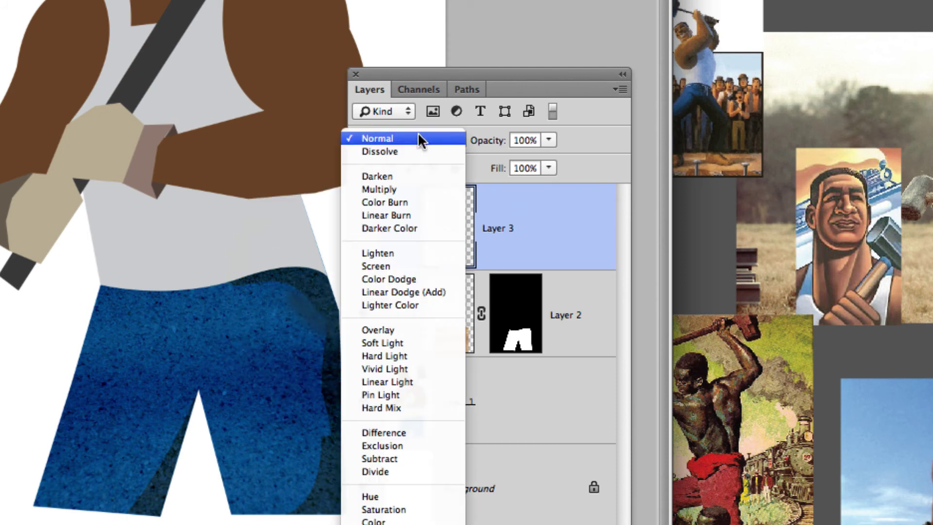
click(543, 199)
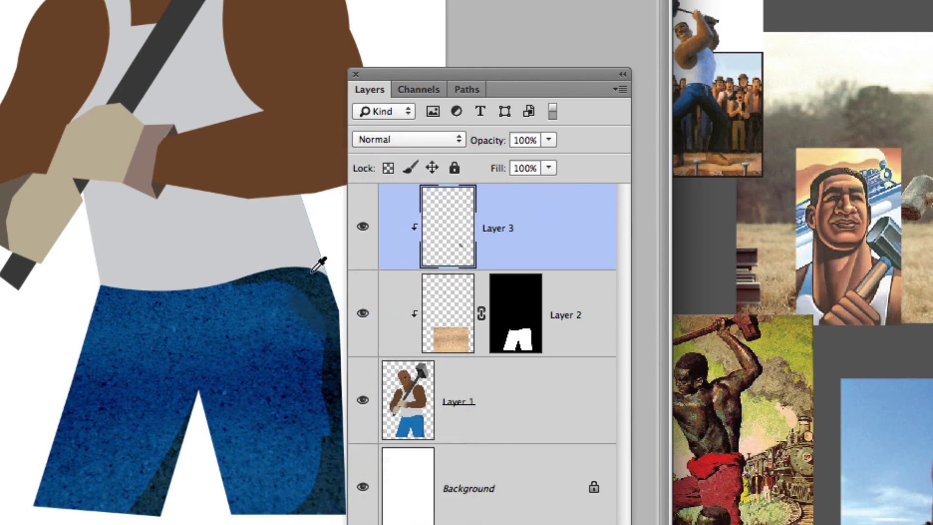
mouse_move(313, 312)
mouse_down()
mouse_move(314, 346)
mouse_move(338, 409)
mouse_move(335, 486)
mouse_move(319, 481)
mouse_move(319, 412)
mouse_move(321, 502)
mouse_move(257, 514)
mouse_move(309, 500)
mouse_move(344, 508)
mouse_move(348, 448)
mouse_move(321, 304)
mouse_move(335, 325)
mouse_up()
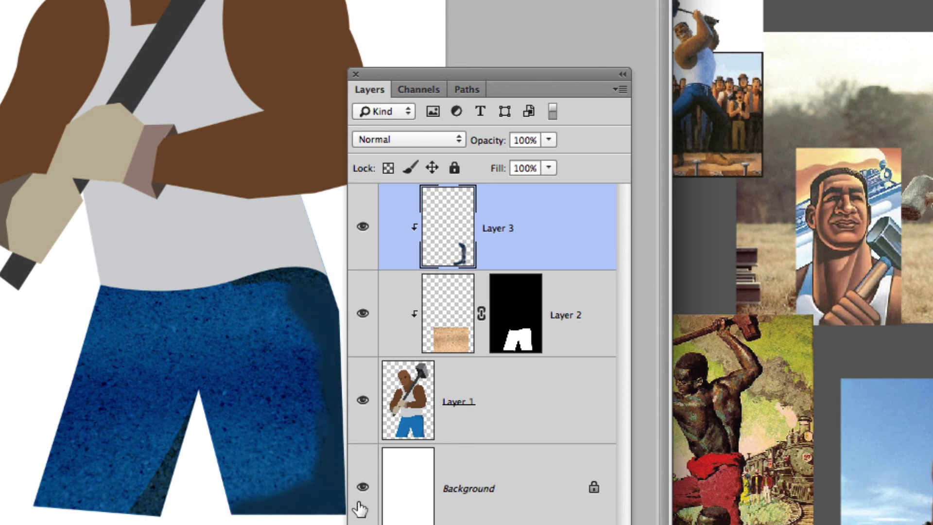
key(bracketright)
key(bracketright)
key(bracketright)
key(bracketright)
key(bracketright)
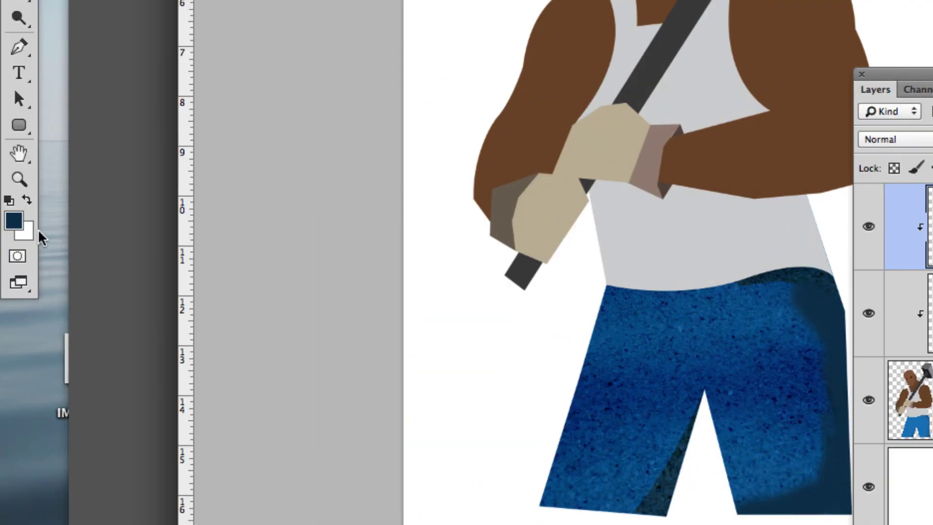
- Switch to dark navy #081d2d, brush a shadow above the waistband, and load the pants selection
click(14, 221)
click(486, 190)
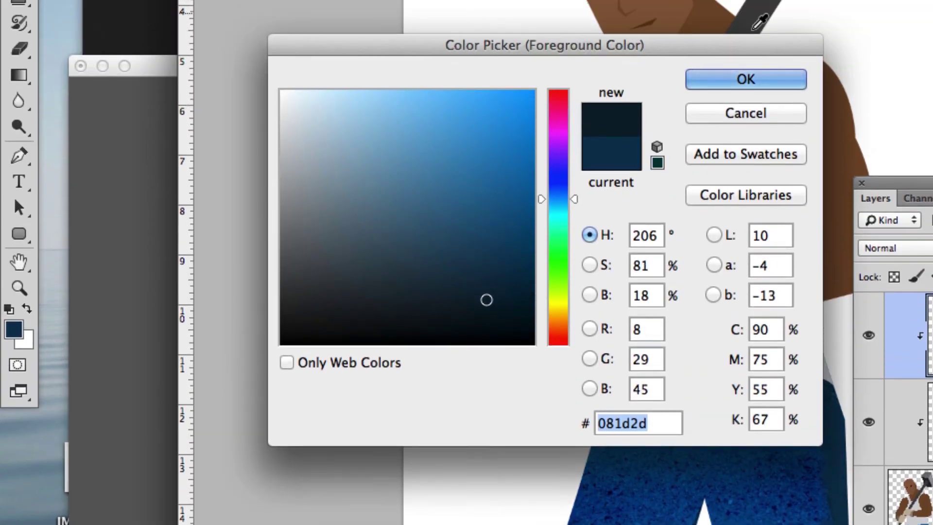
click(745, 0)
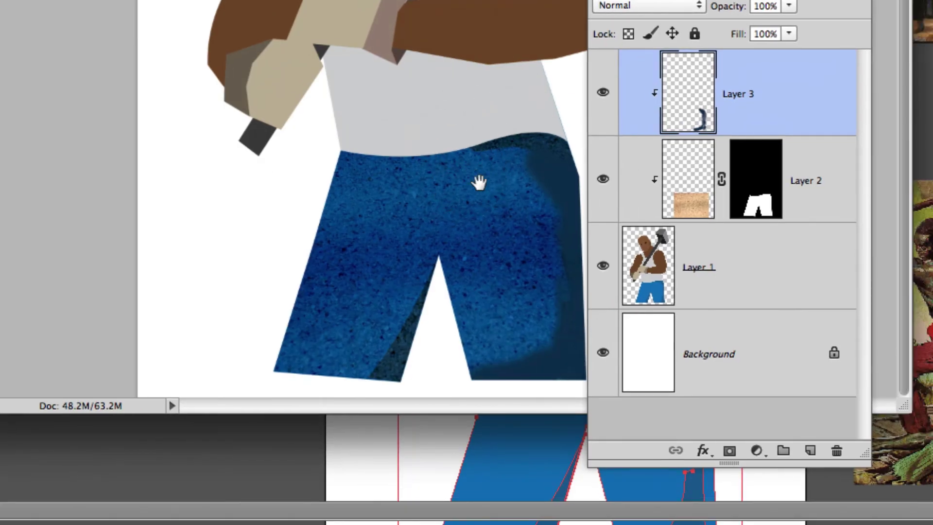
drag(479, 184, 339, 185)
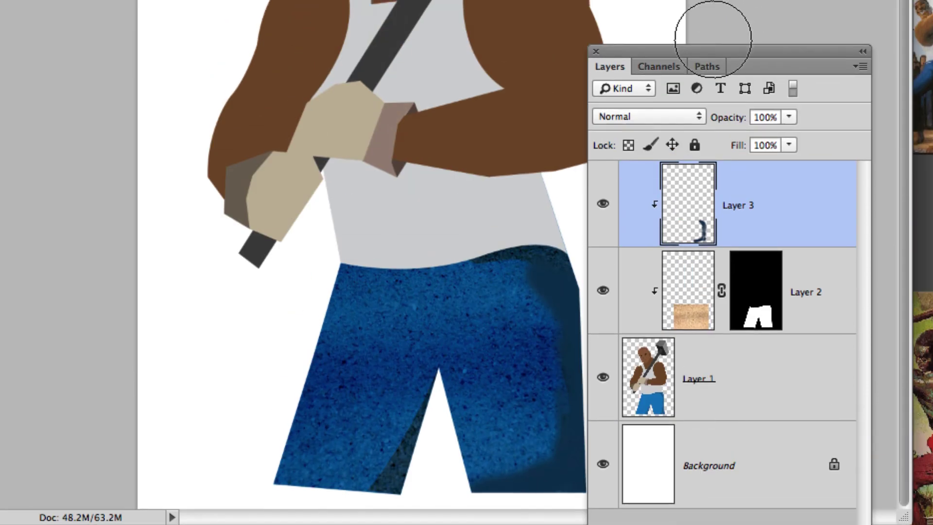
drag(704, 0, 833, 0)
drag(496, 262, 558, 275)
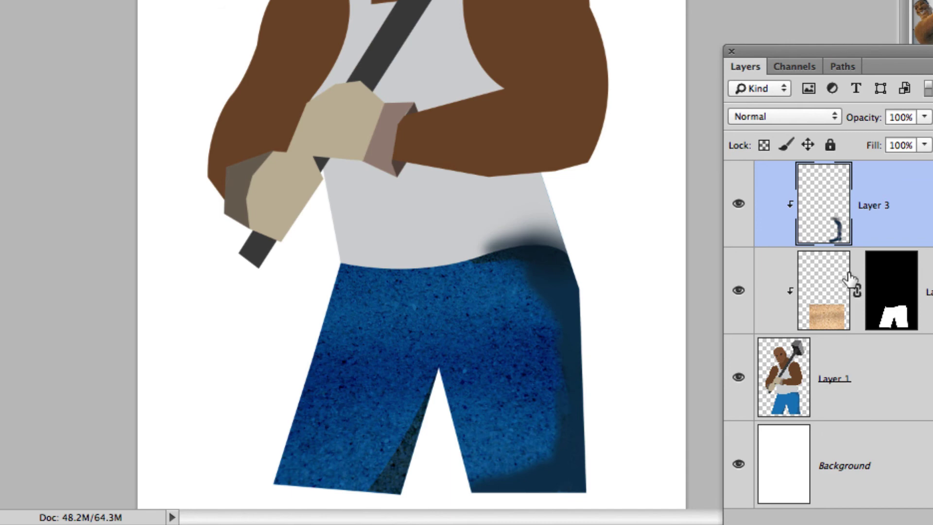
ctrl+click(891, 318)
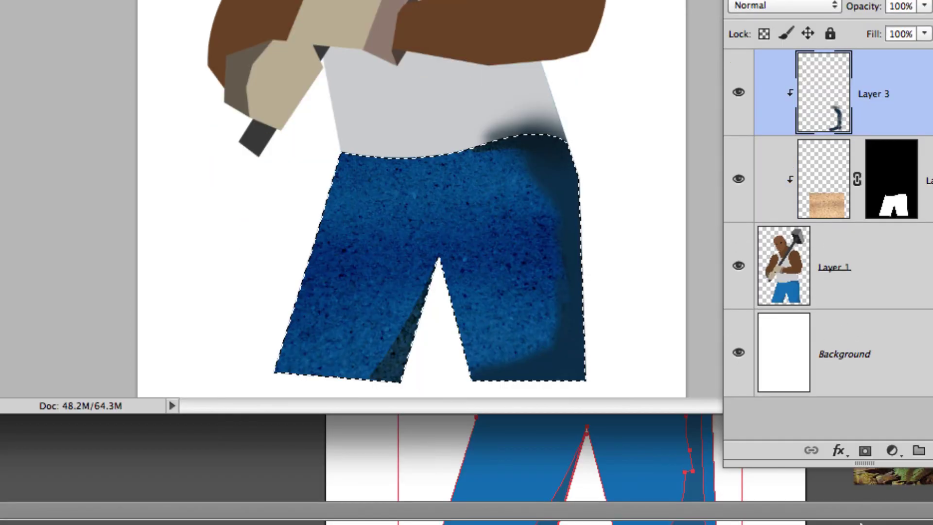
- Mask the shadow layer to the jeans, shade their right side and inner leg, and set Multiply
click(864, 451)
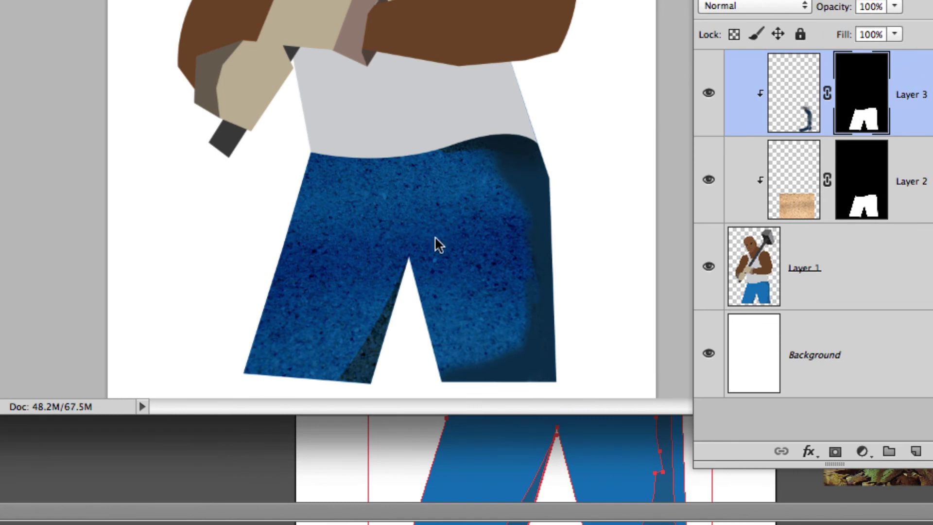
click(785, 114)
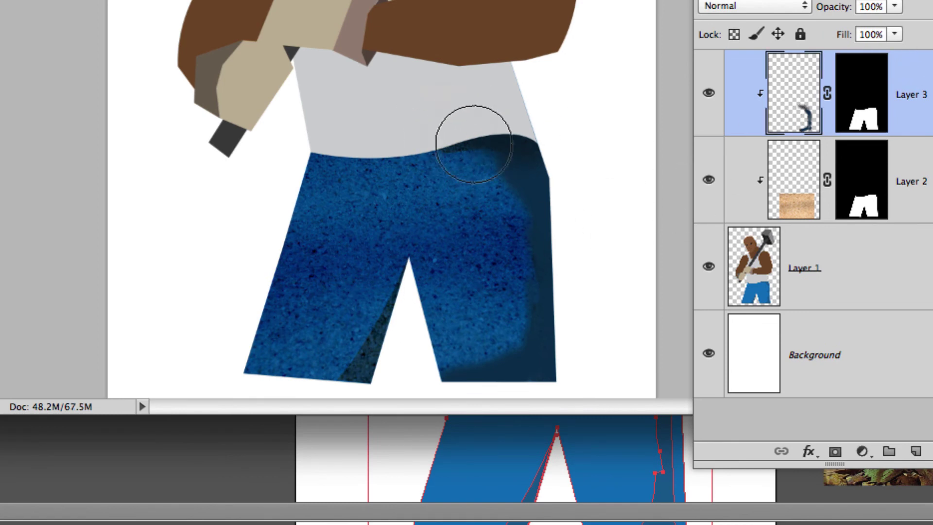
mouse_move(474, 143)
mouse_down()
mouse_move(553, 207)
mouse_move(575, 262)
mouse_move(556, 329)
mouse_move(521, 233)
mouse_move(522, 365)
mouse_move(535, 342)
mouse_move(528, 388)
mouse_move(502, 380)
mouse_move(533, 371)
mouse_up()
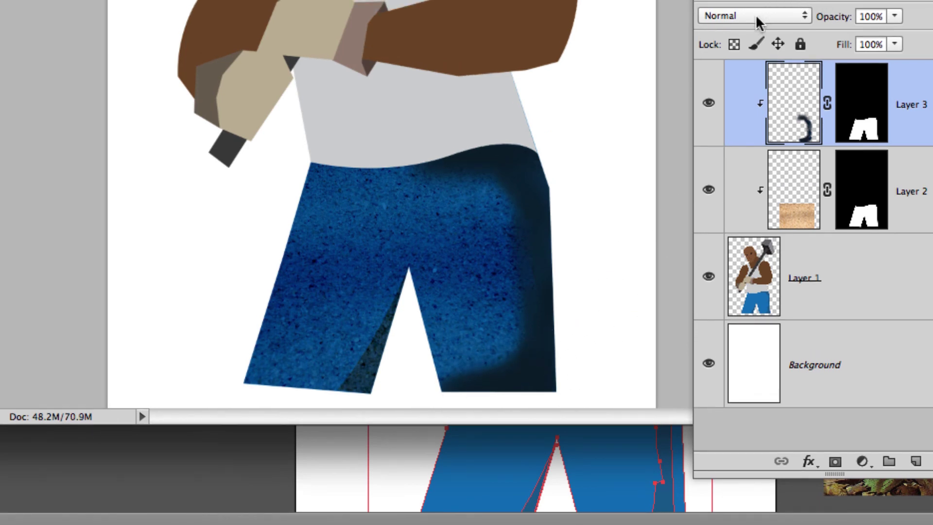
click(756, 14)
click(715, 67)
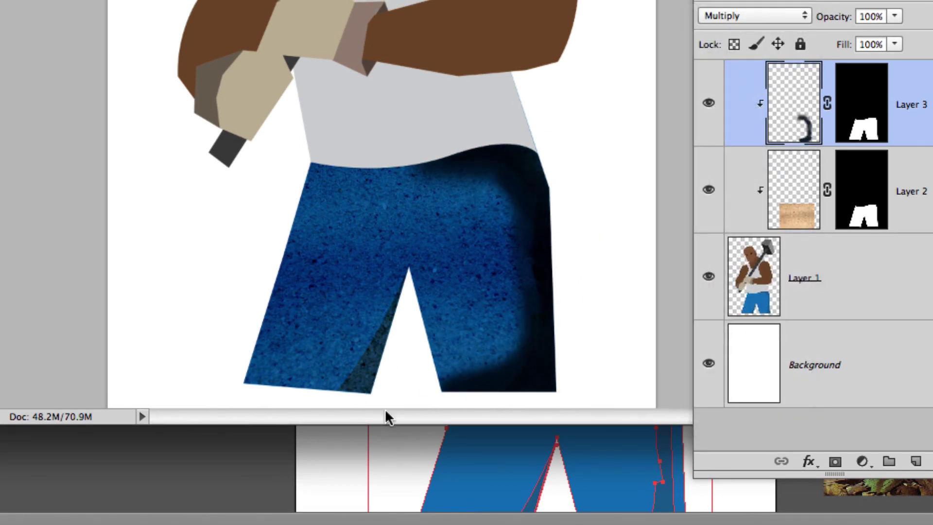
mouse_move(389, 291)
mouse_down()
mouse_move(381, 316)
mouse_move(308, 404)
mouse_move(379, 320)
mouse_up()
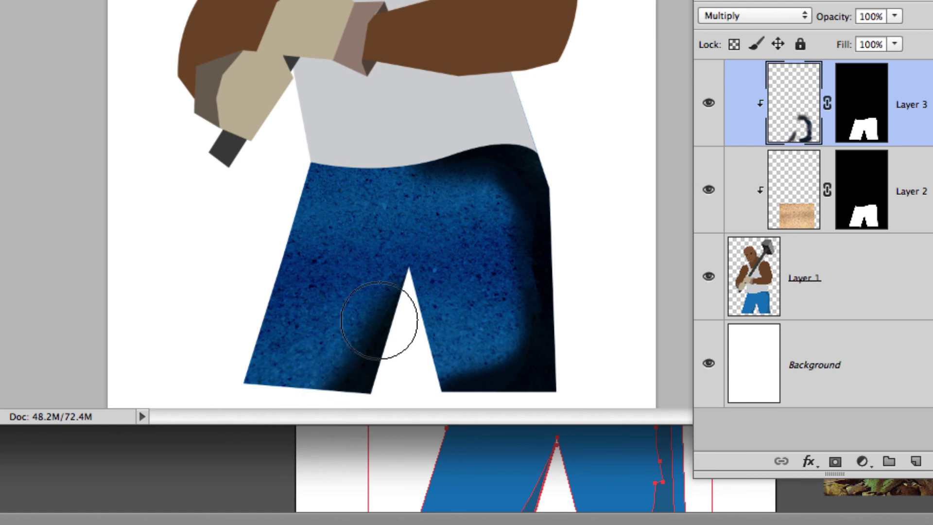
- Lower the shadow layer's opacity to 51% and paint more soft shadow onto the jeans
click(895, 16)
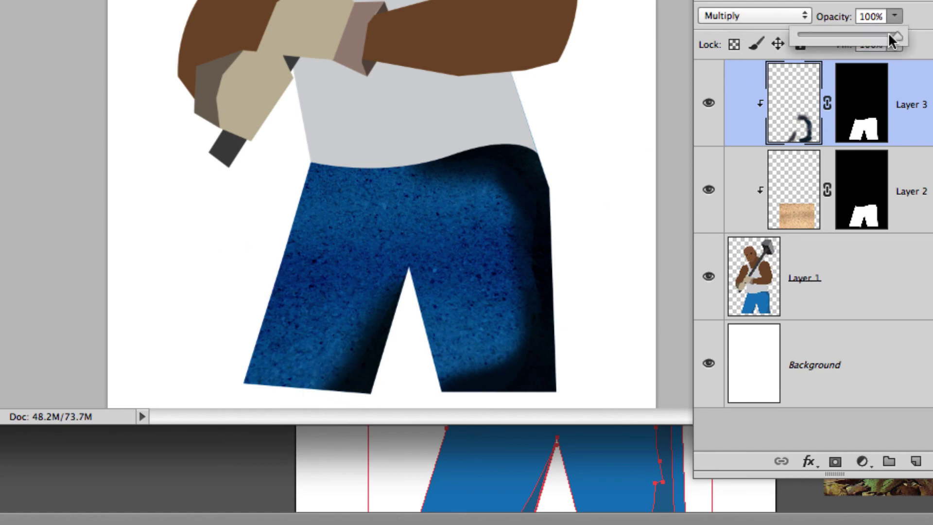
drag(887, 33, 848, 35)
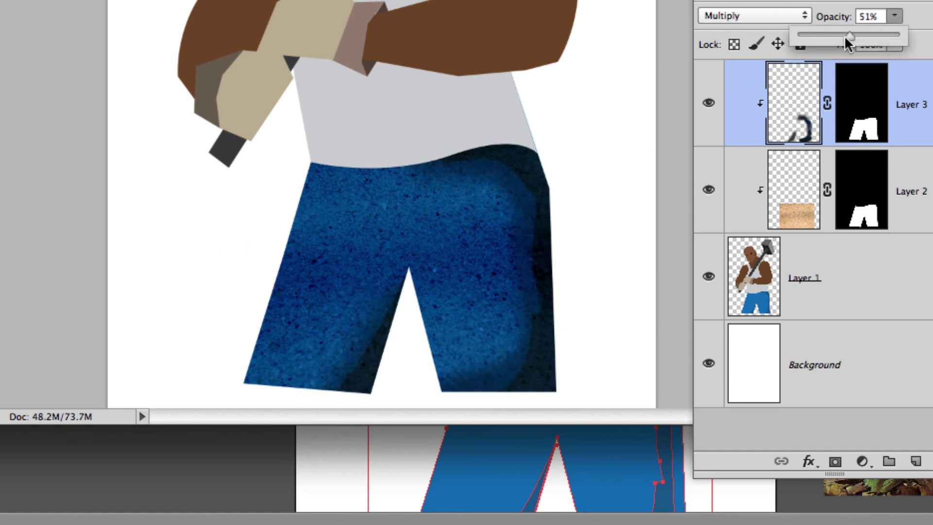
click(325, 212)
drag(304, 162, 266, 241)
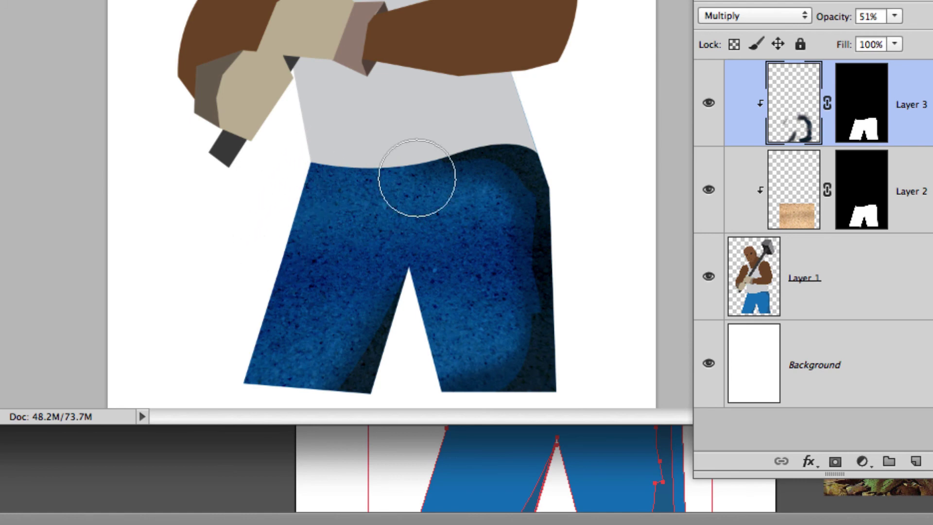
- Add a new layer clipped above the jeans shadows and sample the jeans' blue
click(915, 460)
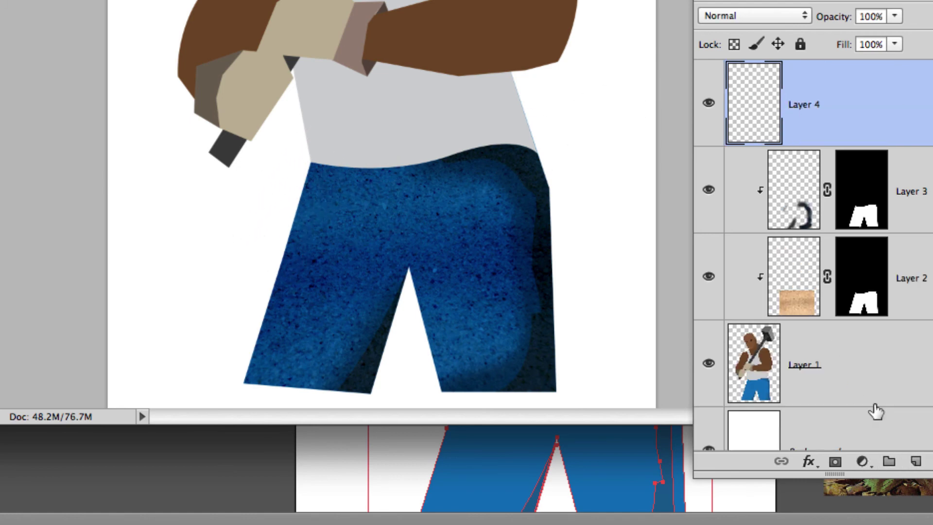
alt+click(795, 143)
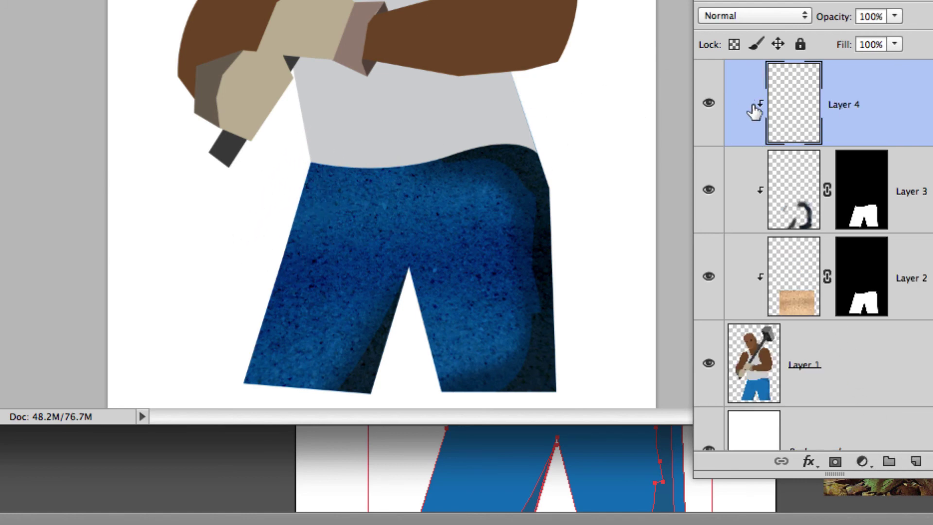
click(767, 18)
click(849, 87)
alt+click(388, 201)
- Brush a blue highlight down the left jeans edge and set the layer to Screen
drag(298, 210, 318, 141)
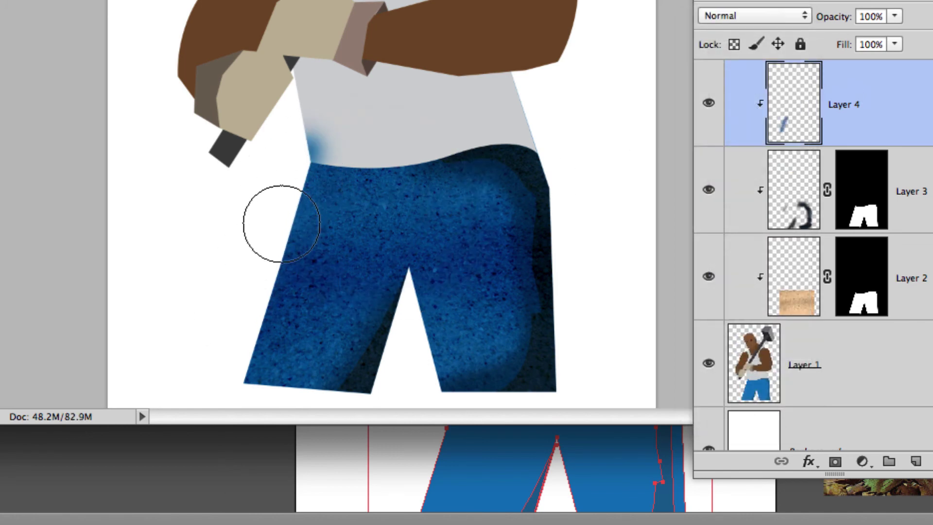
key(ctrl+z)
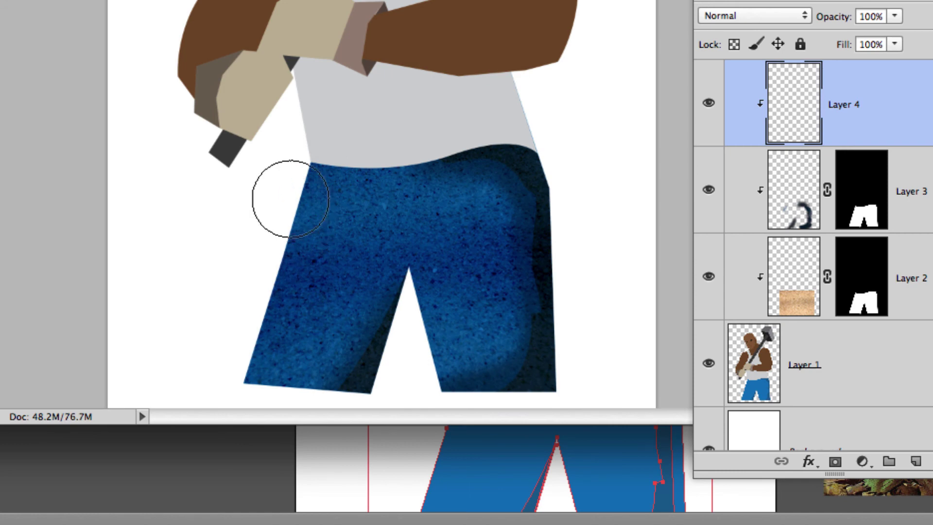
mouse_move(262, 265)
mouse_down()
mouse_move(246, 291)
mouse_move(236, 385)
mouse_move(250, 360)
mouse_up()
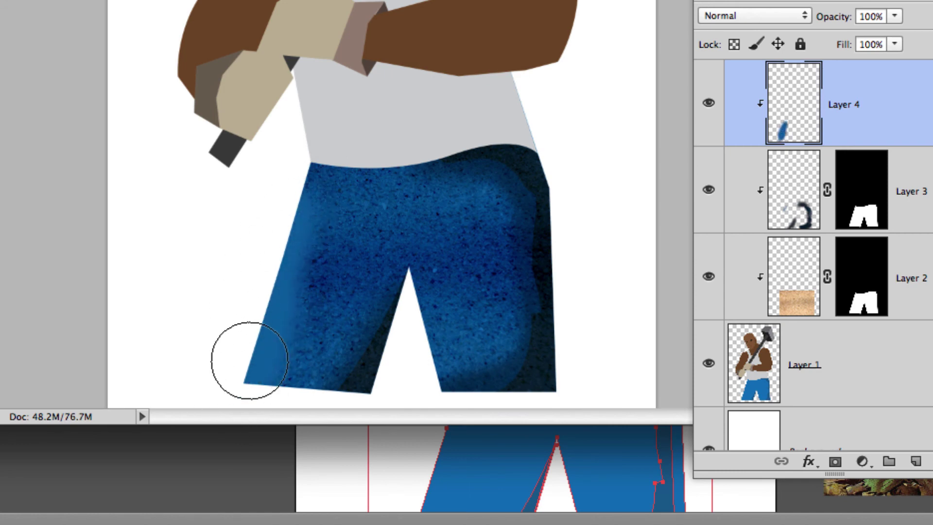
click(753, 15)
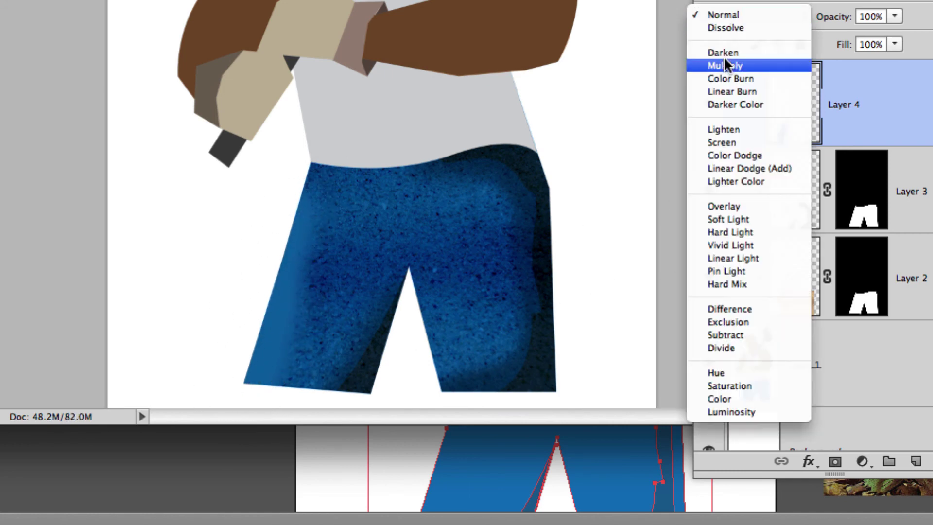
click(732, 143)
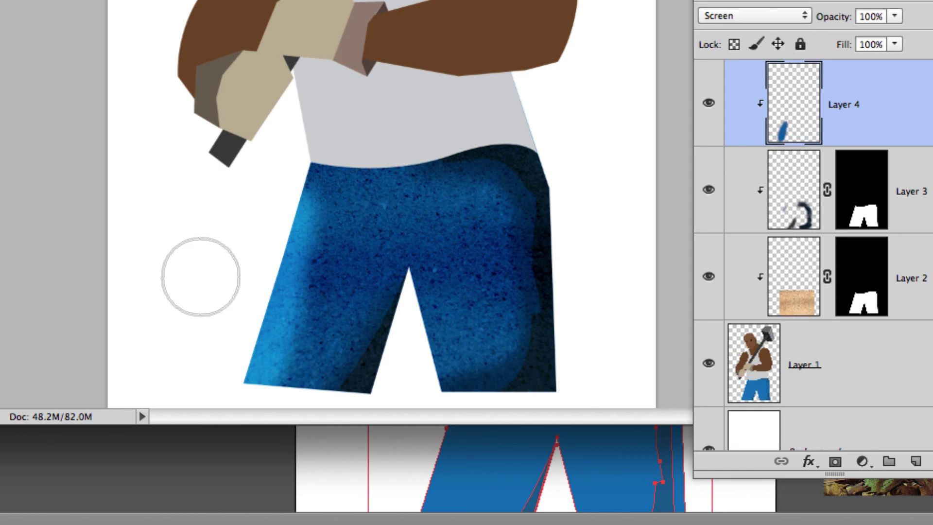
mouse_move(245, 241)
mouse_down()
mouse_move(291, 189)
mouse_move(270, 300)
mouse_up()
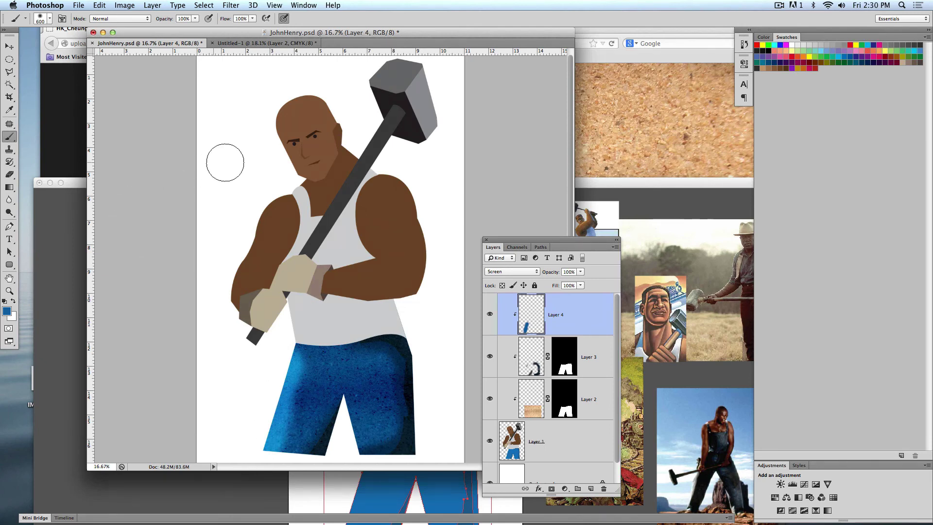
- In Untitled-1, pan to John Henry's chest and Magic Wand-select the shirt areas, then clear the selection
click(233, 43)
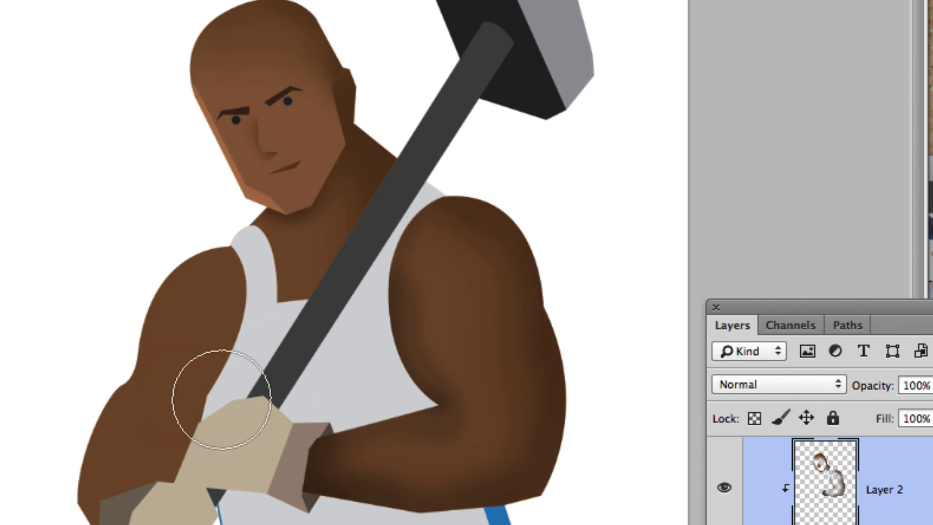
drag(365, 339, 371, 224)
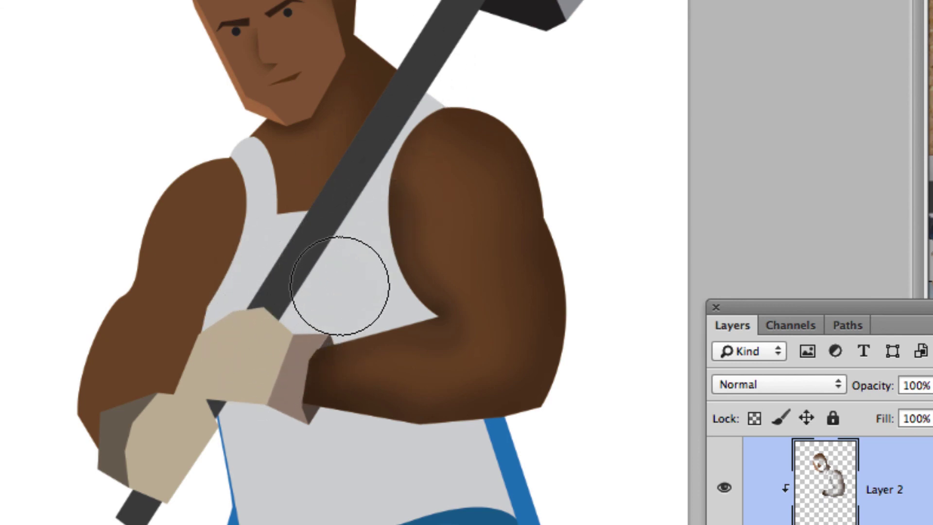
key(w)
click(327, 255)
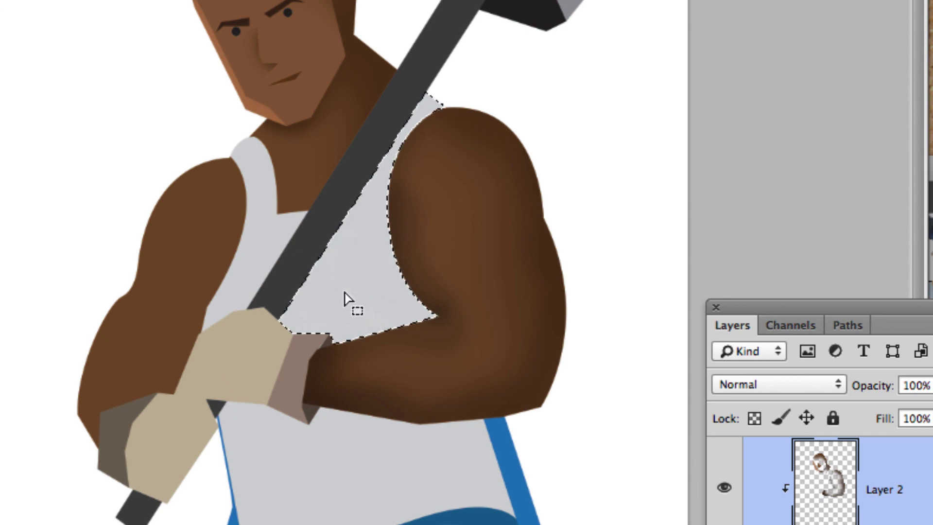
shift+click(264, 264)
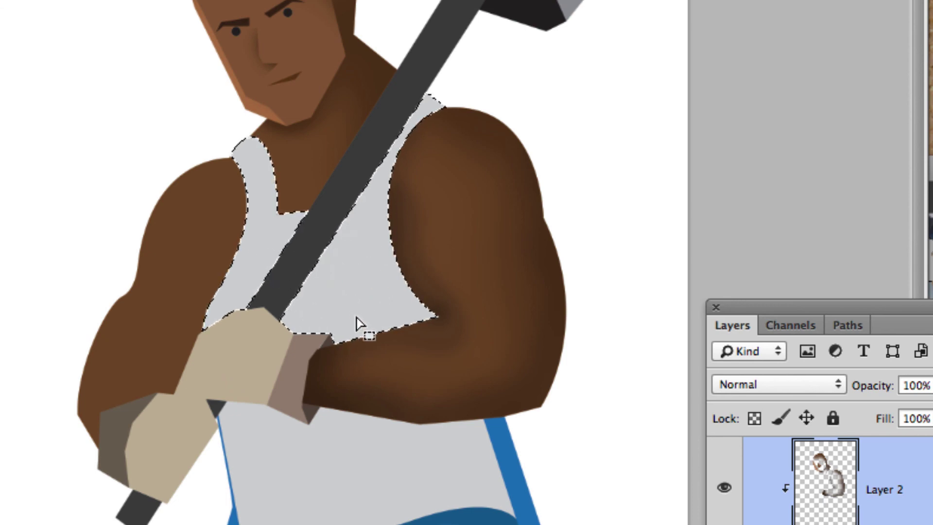
key(super+h)
key(b)
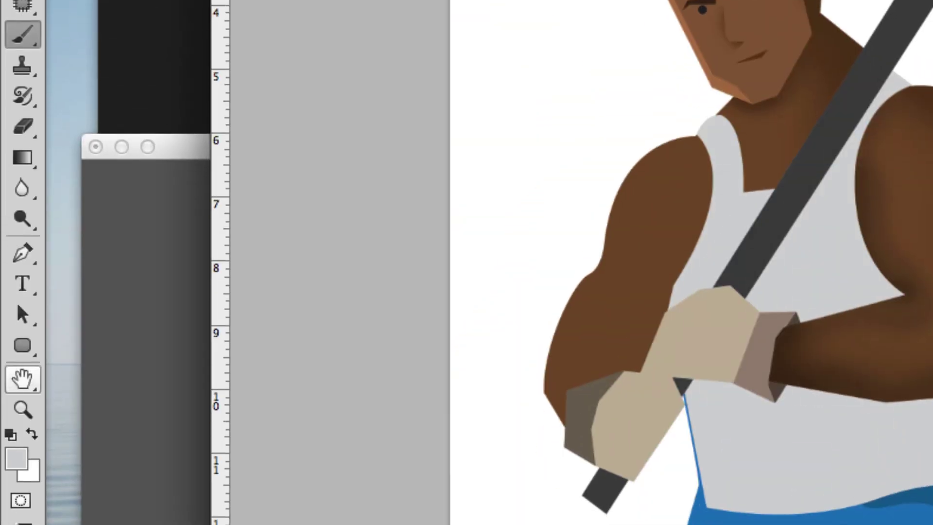
- Set the foreground colour to a darker grey at 70% brightness and shrink the brush
click(2, 481)
click(339, 261)
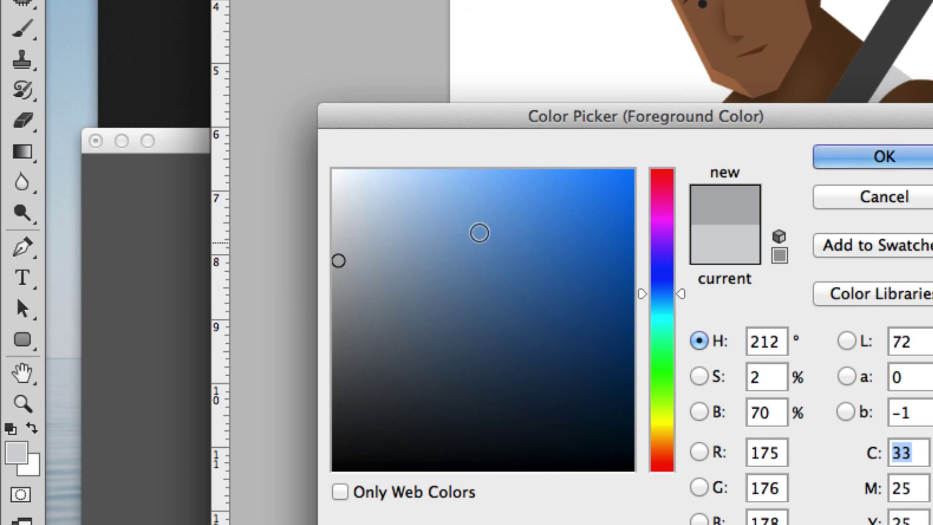
click(906, 158)
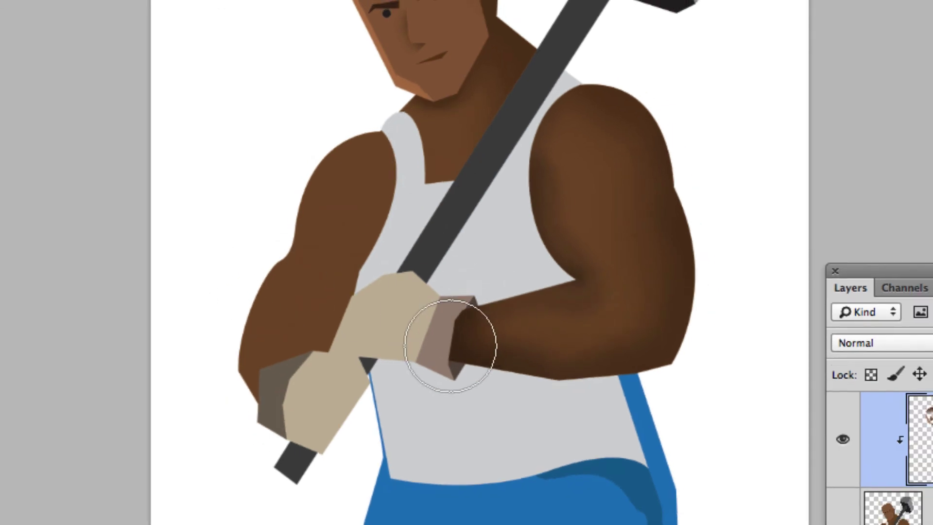
key(bracketleft)
key(bracketleft)
key(bracketleft)
key(bracketleft)
key(bracketleft)
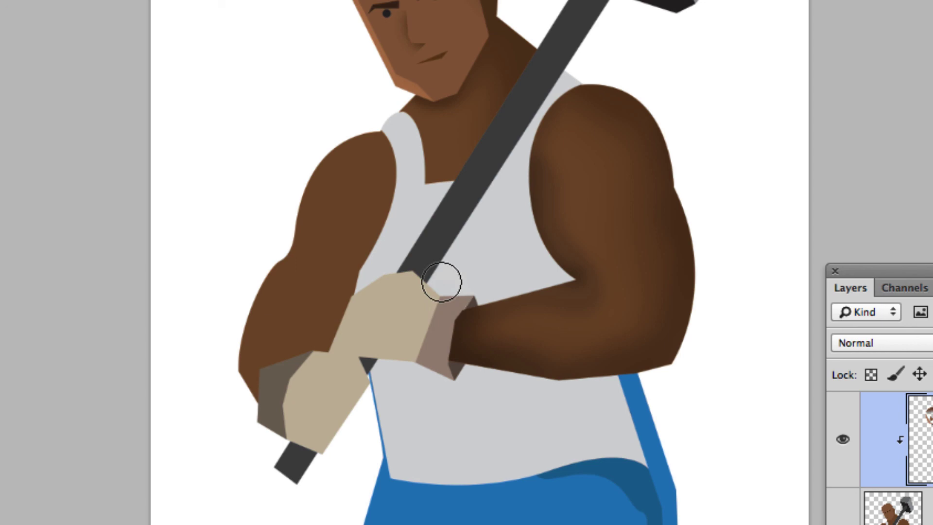
- Try wide and narrow shadow strokes along the hammer handle on the shirt, undoing both
mouse_move(427, 285)
mouse_down()
mouse_move(528, 128)
mouse_move(565, 107)
mouse_up()
key(super+z)
drag(452, 290, 562, 73)
key(super+z)
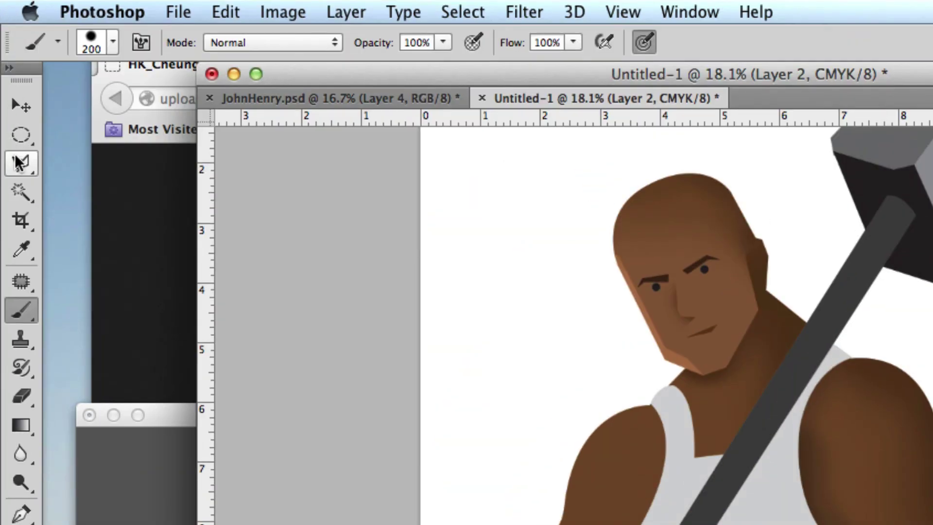
- Outline a strip beside the hammer handle up toward the shoulder with the Polygonal Lasso
key(shift+super+d)
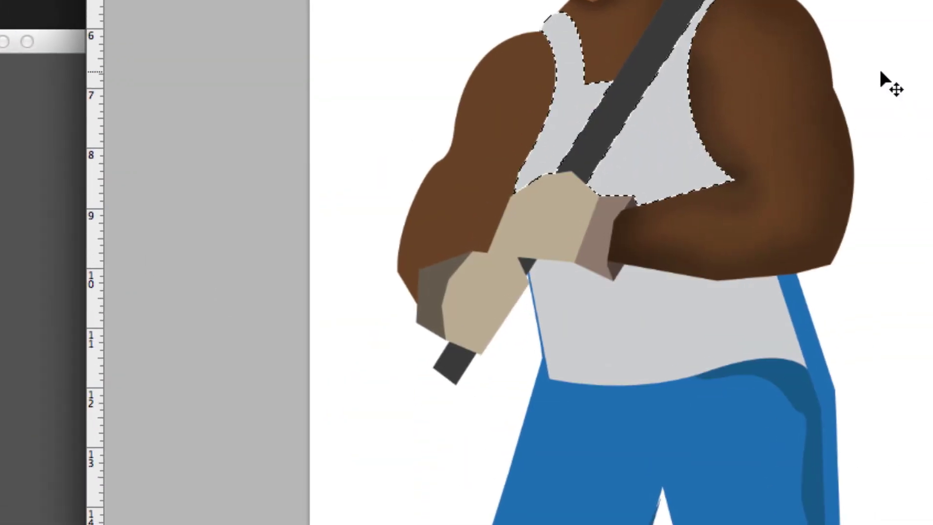
key(super+d)
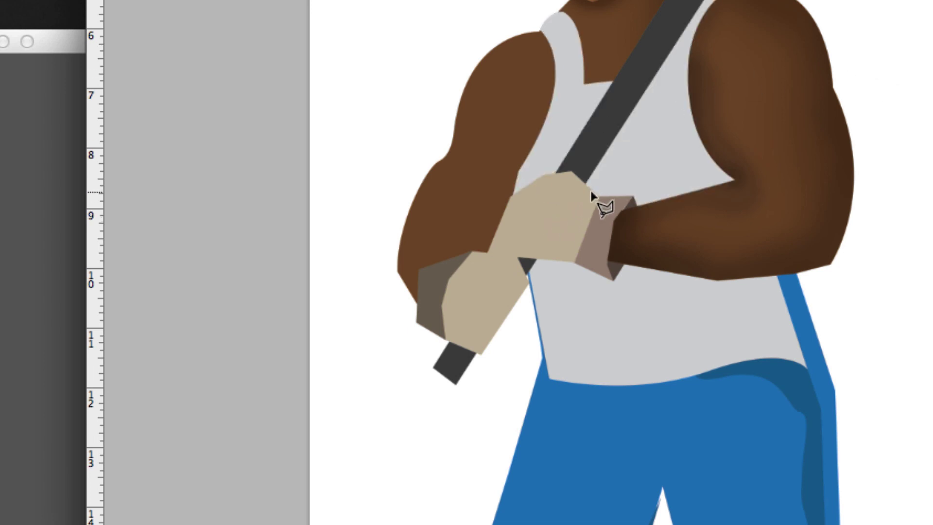
click(592, 194)
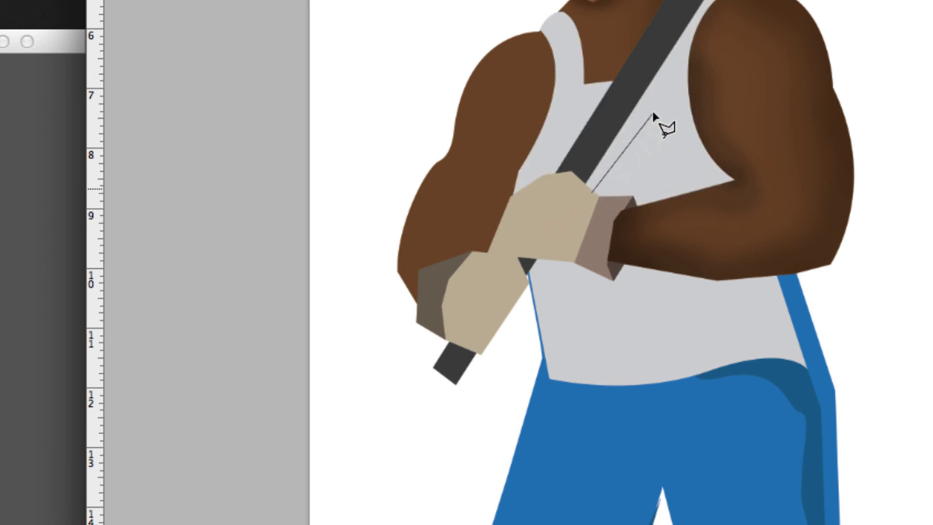
click(682, 37)
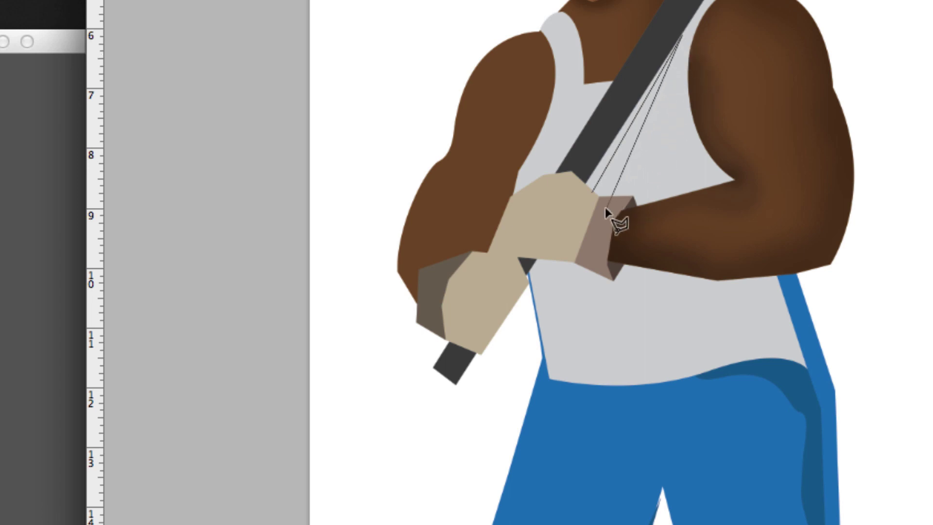
click(590, 206)
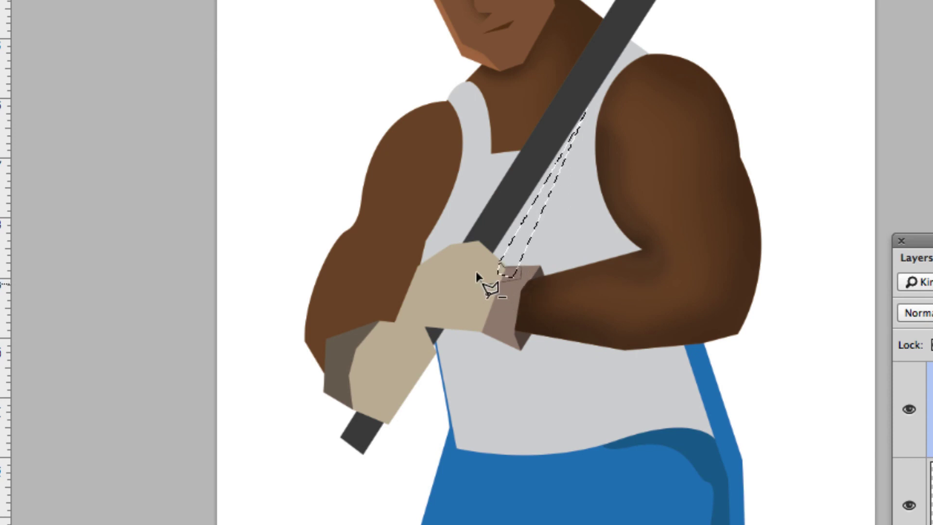
- Brush a light grey shadow on the shirt along the handle's right side
key(super+d)
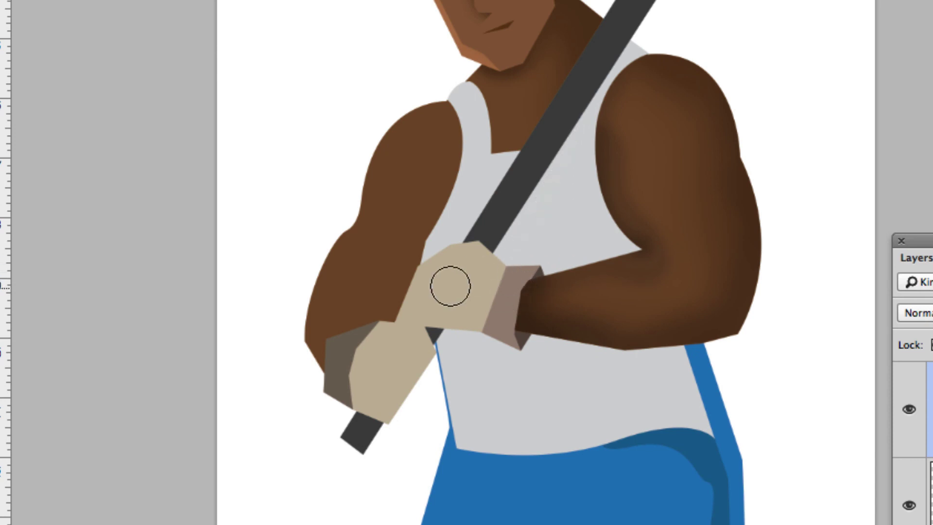
mouse_move(505, 262)
mouse_down()
mouse_move(519, 242)
mouse_move(547, 211)
mouse_move(567, 131)
mouse_up()
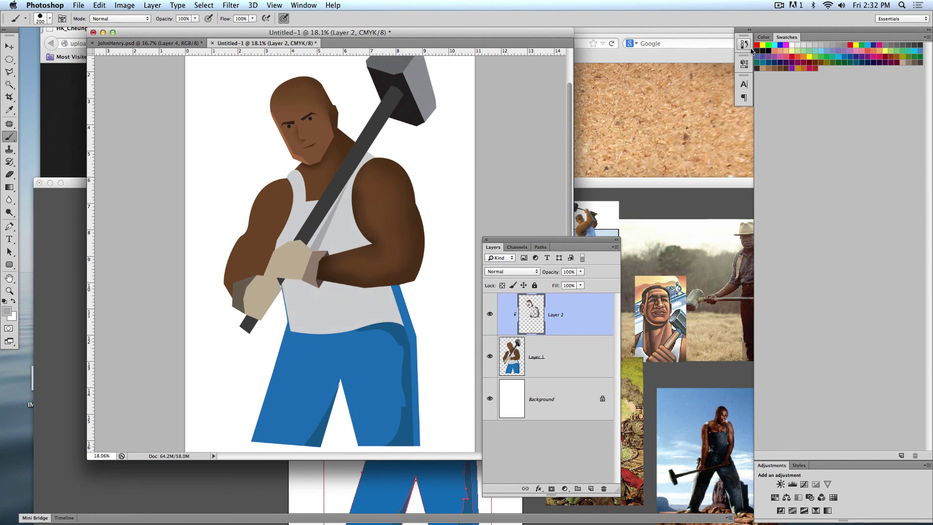
click(778, 5)
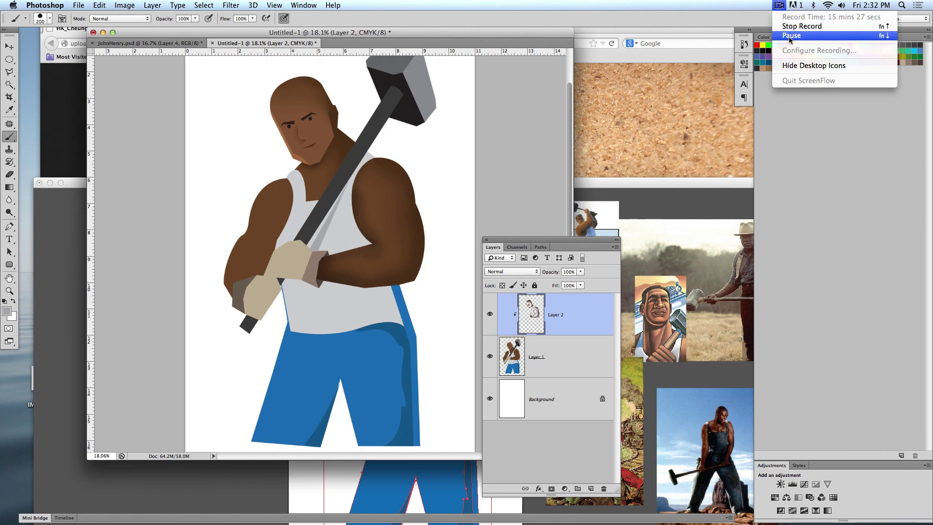